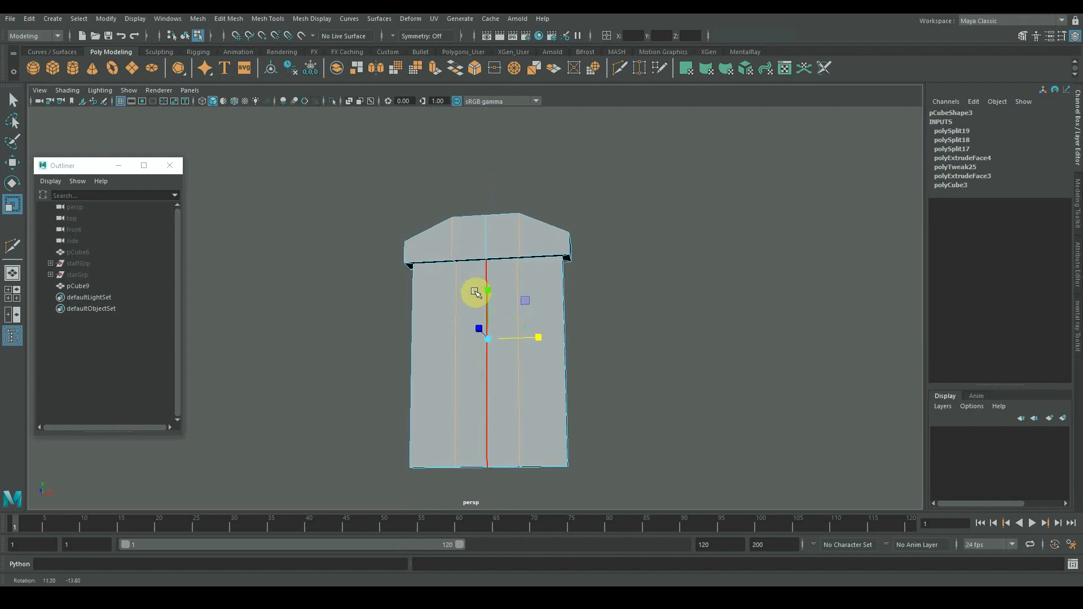
Step: Select the bottom row of vertices of the body and move it vertically to about -18.57 in Y
scroll(491, 313, down, 3)
alt+drag(494, 346, 492, 345)
right_drag(467, 261, 420, 262)
drag(401, 368, 591, 430)
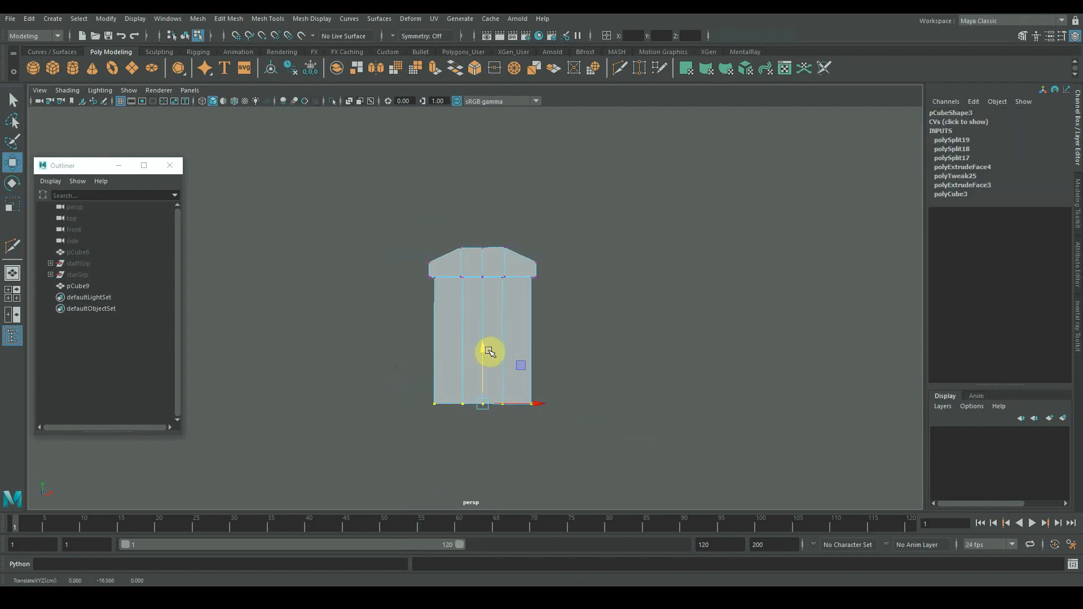
Step: Create a polygon pipe and raise it above the body to a Translate Y of 26.494
click(43, 19)
mouse_move(90, 59)
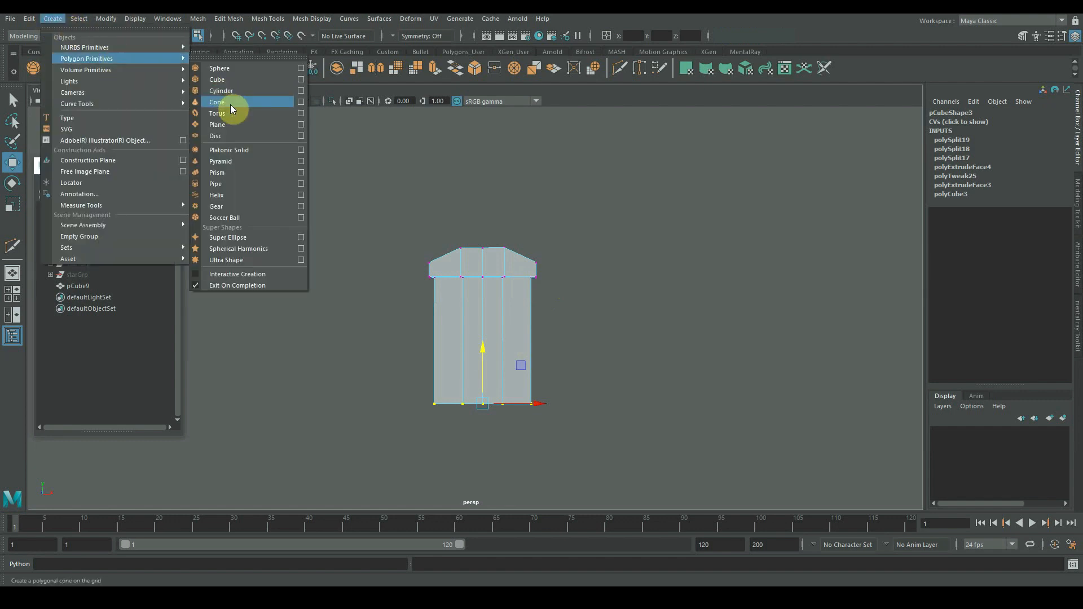
click(230, 185)
drag(488, 187, 488, 193)
scroll(507, 211, up, 5)
alt+drag(527, 223, 539, 252)
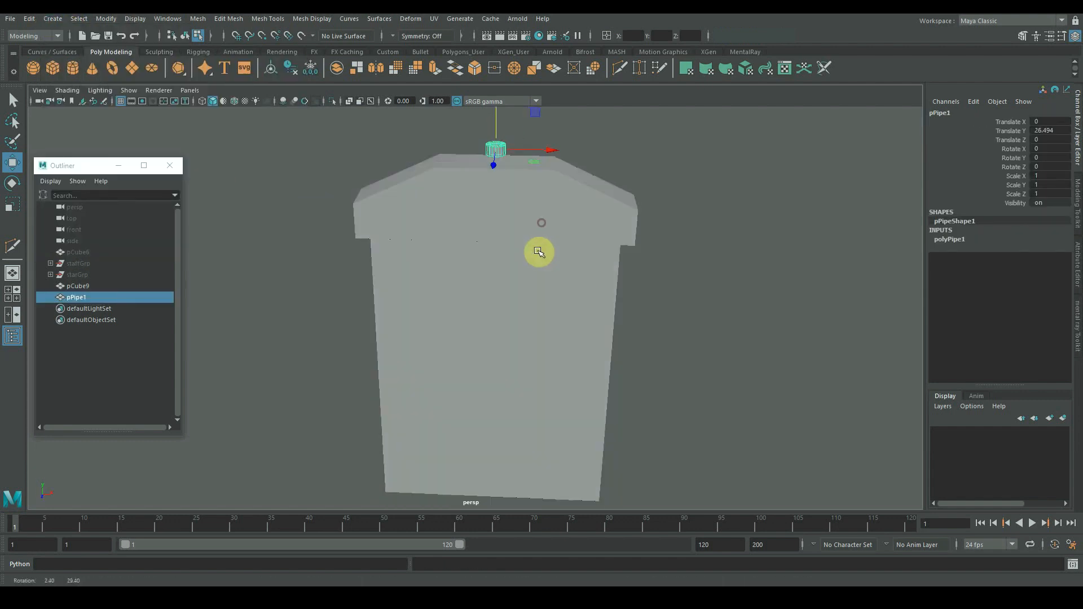
Step: Rotate the pipe -90 degrees around Z so it lies on its side
alt+middle_drag(540, 252, 519, 294)
key(e)
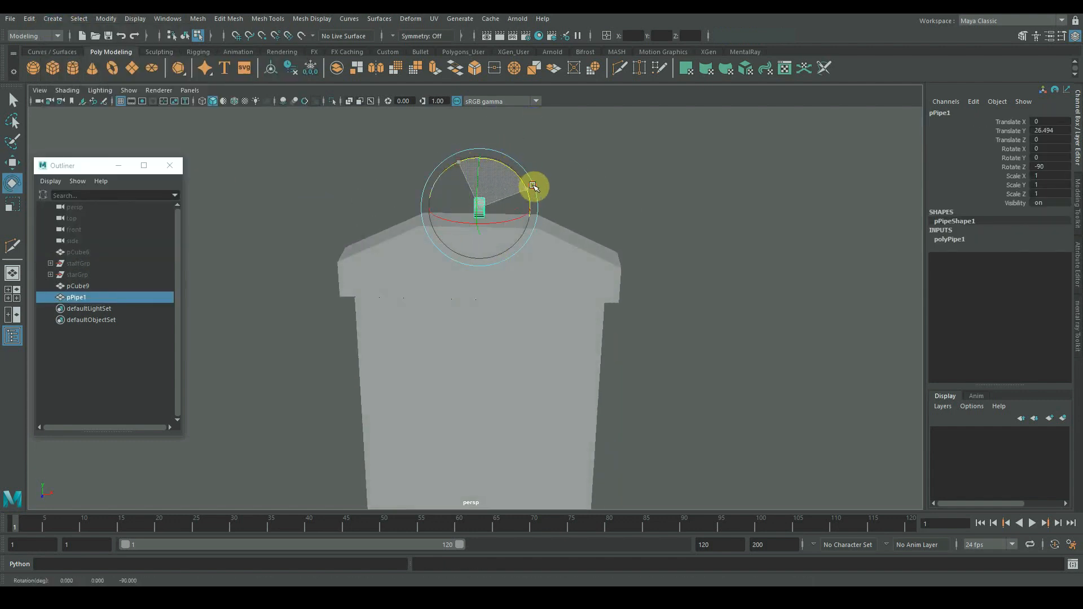
alt+drag(530, 236, 477, 253)
Step: Set the pipe's radius to 3, height to 3, thickness to 1.5 and axis subdivisions to 12
click(962, 240)
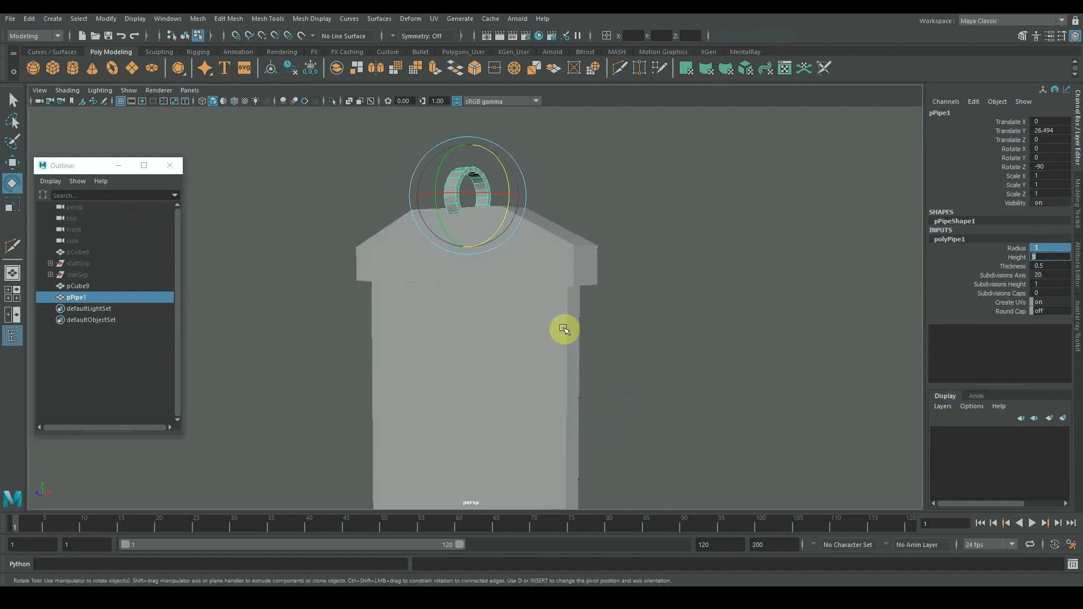
alt+drag(564, 330, 547, 353)
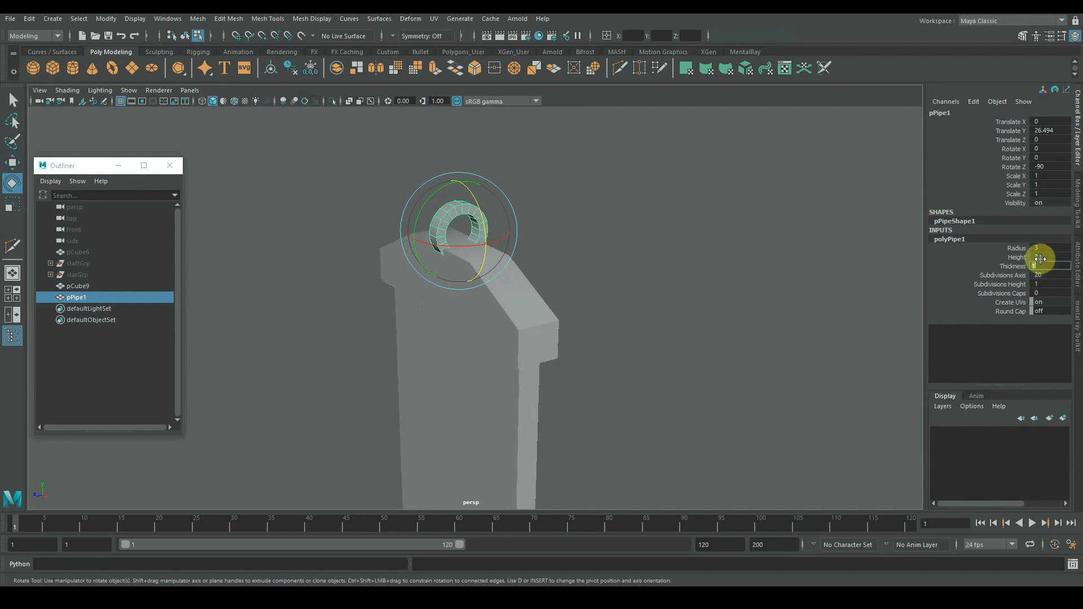
alt+drag(674, 331, 631, 334)
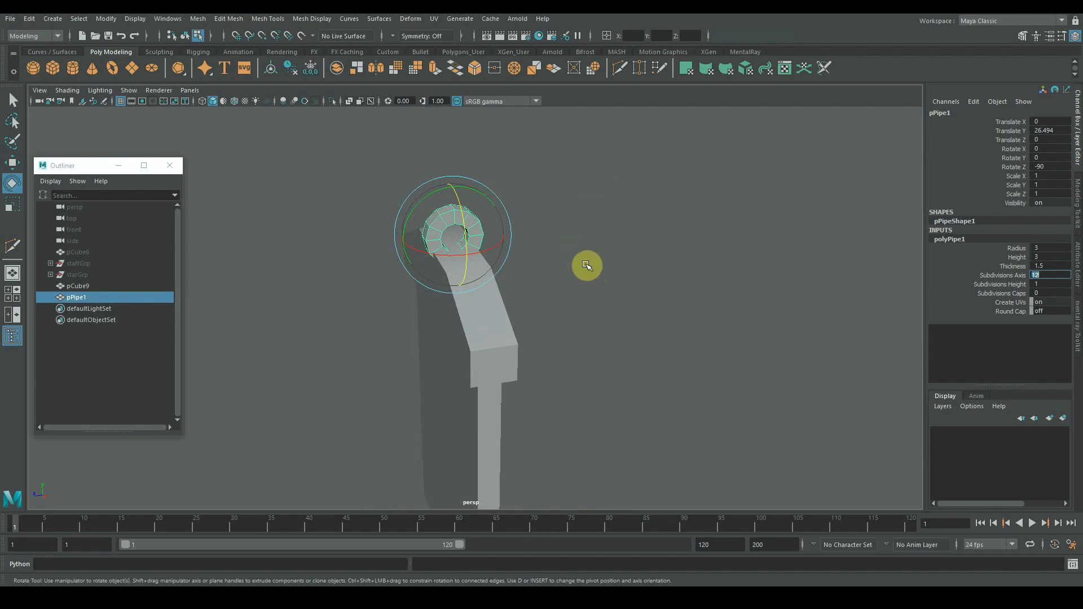
Step: Stretch the pipe lengthwise to a Scale Y of 3.96 and raise it to a Translate Y of 30.796
alt+drag(587, 265, 490, 253)
key(r)
drag(566, 330, 571, 334)
alt+drag(571, 334, 537, 337)
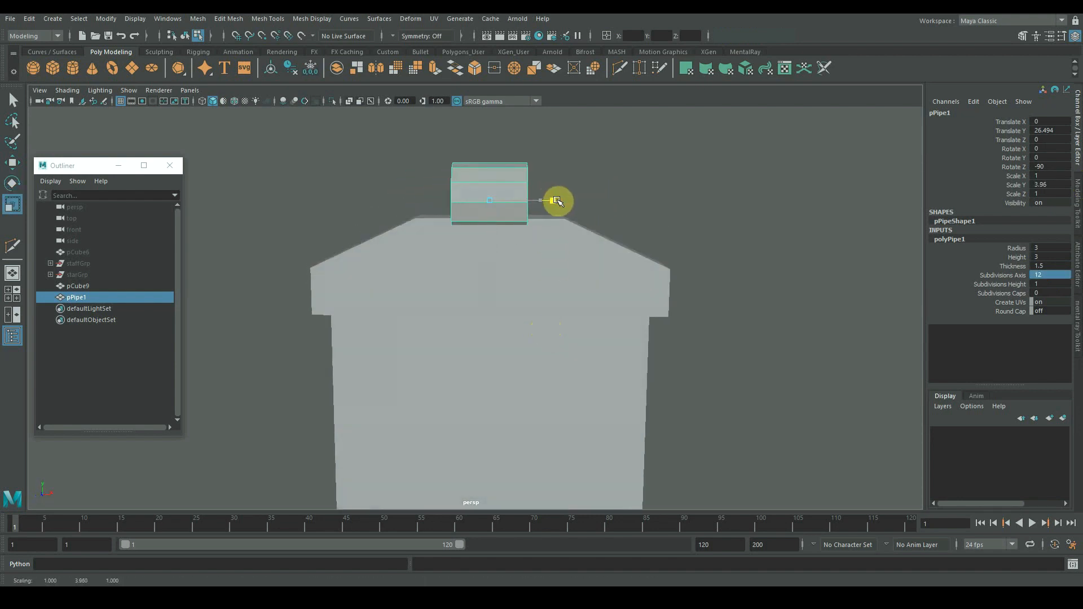
alt+middle_drag(496, 204, 486, 262)
Step: Select the pipe's lower faces and scale them narrower so the pipe tapers towards its underside
alt+drag(486, 262, 415, 252)
right_drag(449, 183, 449, 213)
alt+drag(492, 211, 436, 254)
click(443, 247)
scroll(432, 242, up, 4)
drag(419, 265, 533, 249)
alt+drag(502, 267, 508, 268)
key(r)
drag(547, 240, 564, 372)
Step: Bevel all edges of the body and its cap, and increase the number of bevel segments
scroll(575, 377, up, 3)
right_drag(575, 377, 594, 307)
alt+drag(595, 307, 501, 237)
key(w)
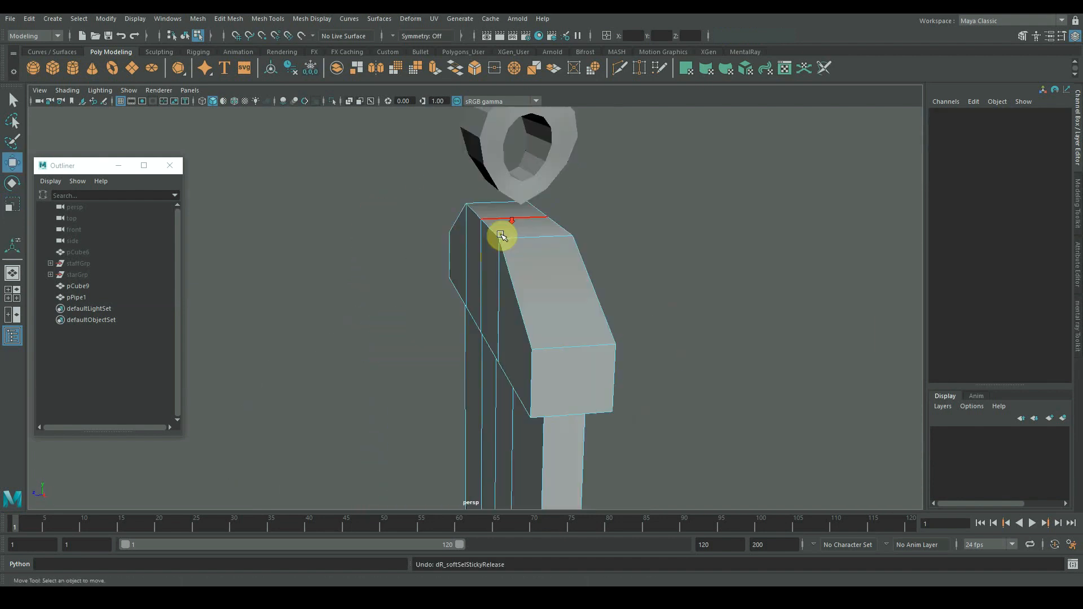
scroll(501, 237, down, 5)
drag(377, 196, 707, 505)
scroll(472, 391, up, 4)
alt+drag(472, 391, 532, 382)
alt+middle_drag(532, 382, 517, 353)
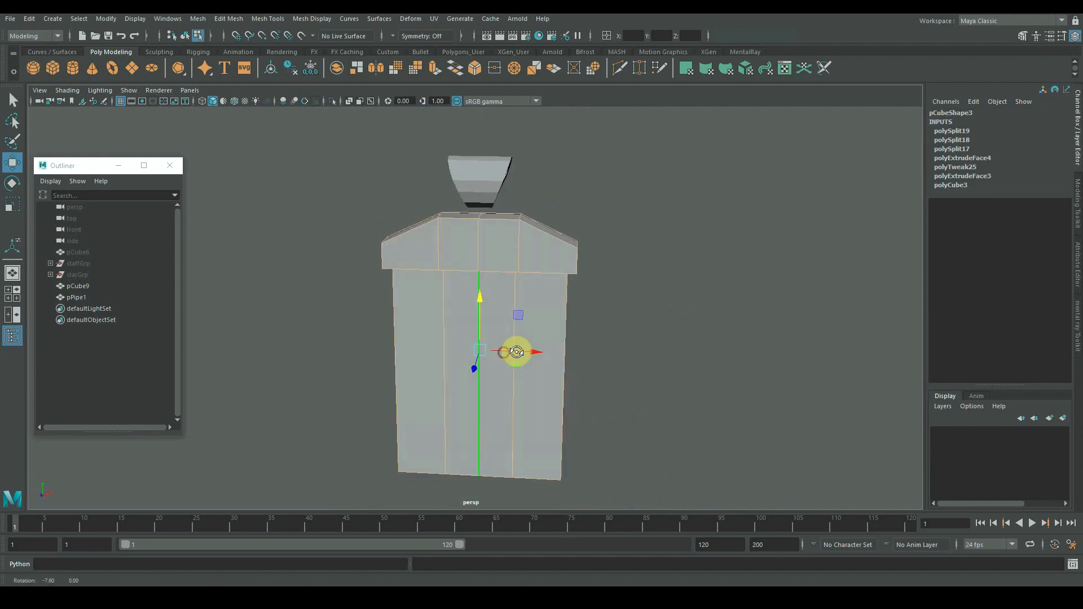
alt+drag(502, 417, 484, 364)
shift+right_click(484, 365)
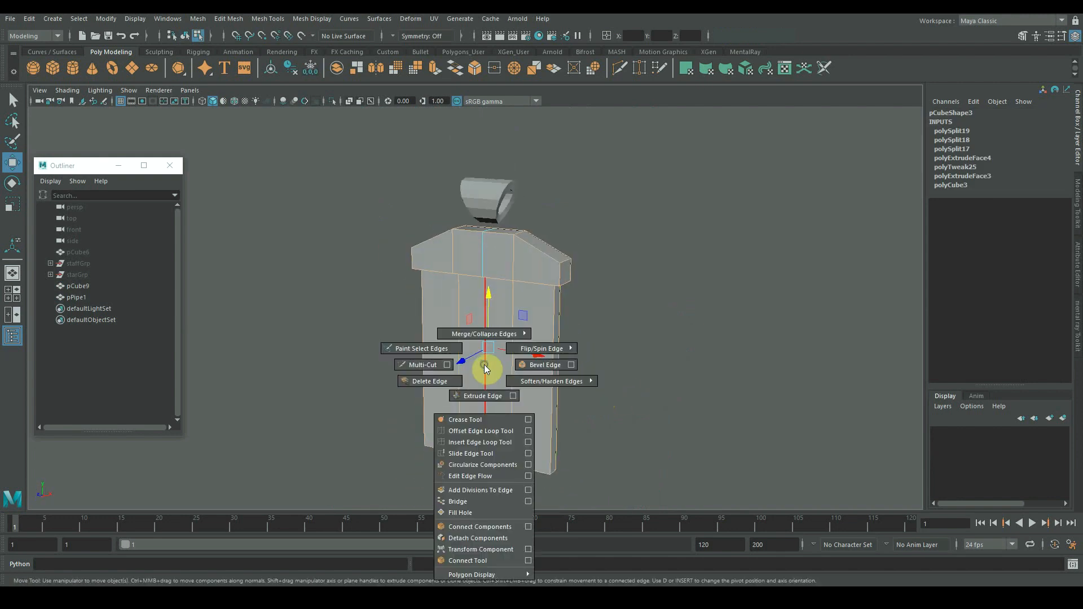
click(540, 365)
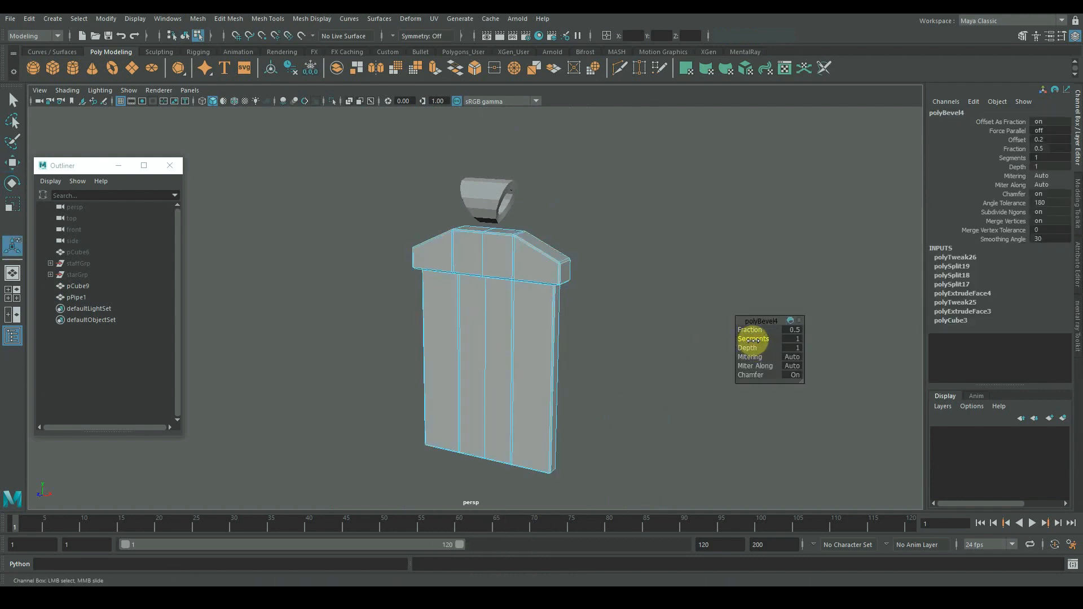
drag(753, 340, 760, 340)
Step: Delete the vertical edge loop running through the centre of the body and cap
scroll(467, 346, up, 5)
alt+drag(462, 361, 501, 346)
scroll(660, 311, up, 3)
click(503, 274)
click(505, 134)
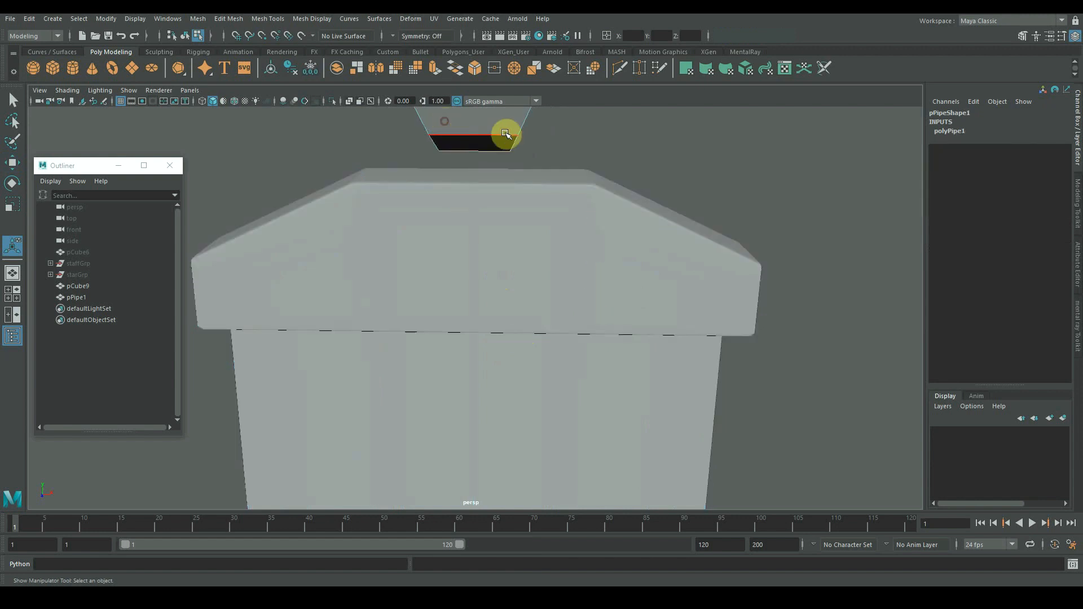
scroll(484, 360, down, 3)
click(481, 346)
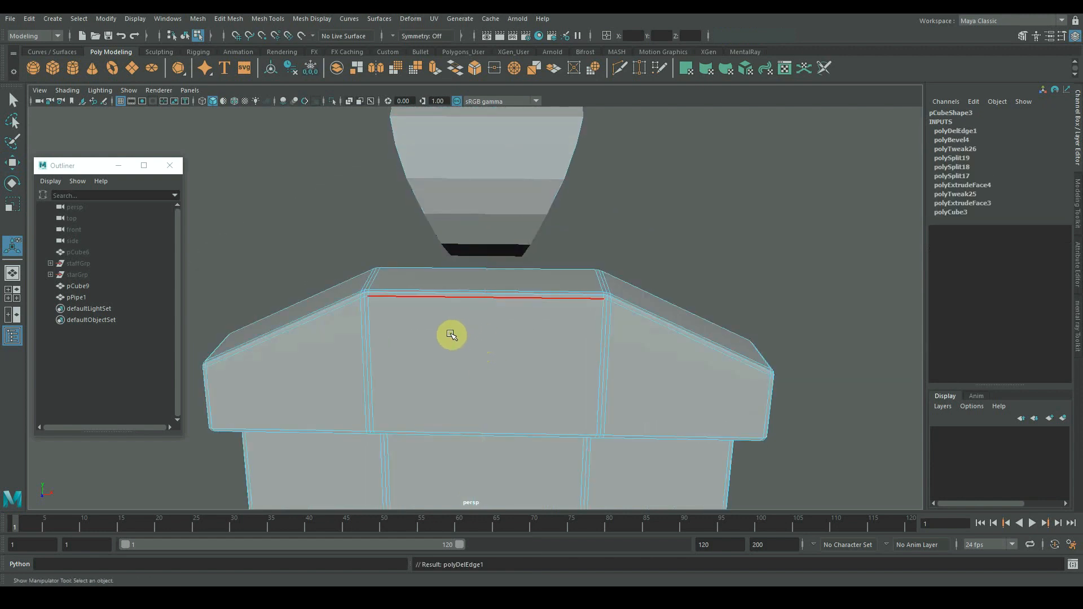
Step: Extrude the flat face on top of the cap and scale it inwards into a small inset rectangle
key(q)
click(495, 281)
alt+drag(485, 287, 423, 310)
scroll(424, 309, up, 3)
key(ctrl+e)
key(r)
drag(497, 264, 440, 264)
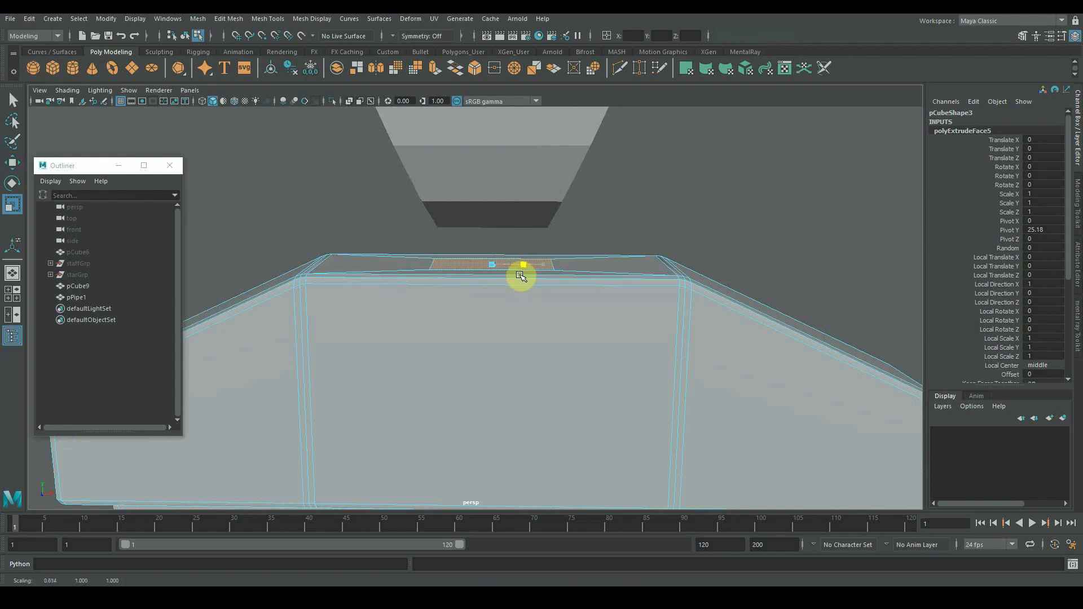
alt+drag(520, 276, 487, 322)
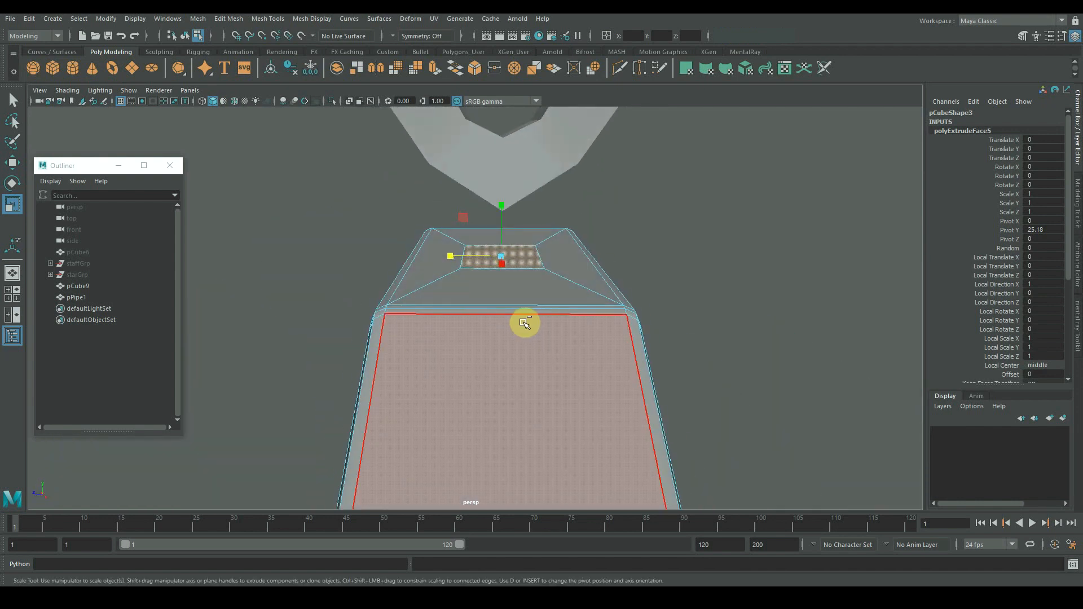
Step: Extrude the inset face slightly upwards and scale it wider to start a collar
key(ctrl+e)
drag(502, 218, 502, 212)
key(r)
drag(500, 251, 515, 251)
Step: Extrude the collar's top face upwards again, scale it narrower and lower it slightly
key(ctrl+e)
drag(502, 212, 503, 203)
key(r)
drag(501, 242, 494, 240)
alt+drag(490, 261, 488, 245)
key(w)
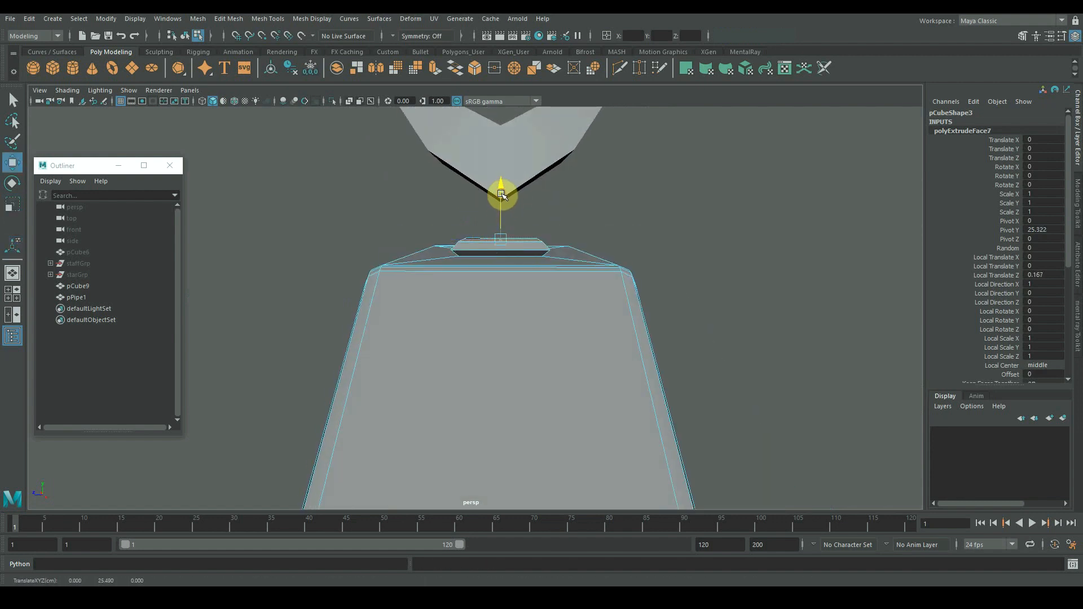
drag(501, 193, 501, 199)
alt+drag(510, 212, 581, 278)
Step: Extrude the two bottom faces of the pipe and scale them vertically into a flat base
scroll(609, 237, down, 4)
scroll(605, 239, up, 4)
key(F8)
click(515, 191)
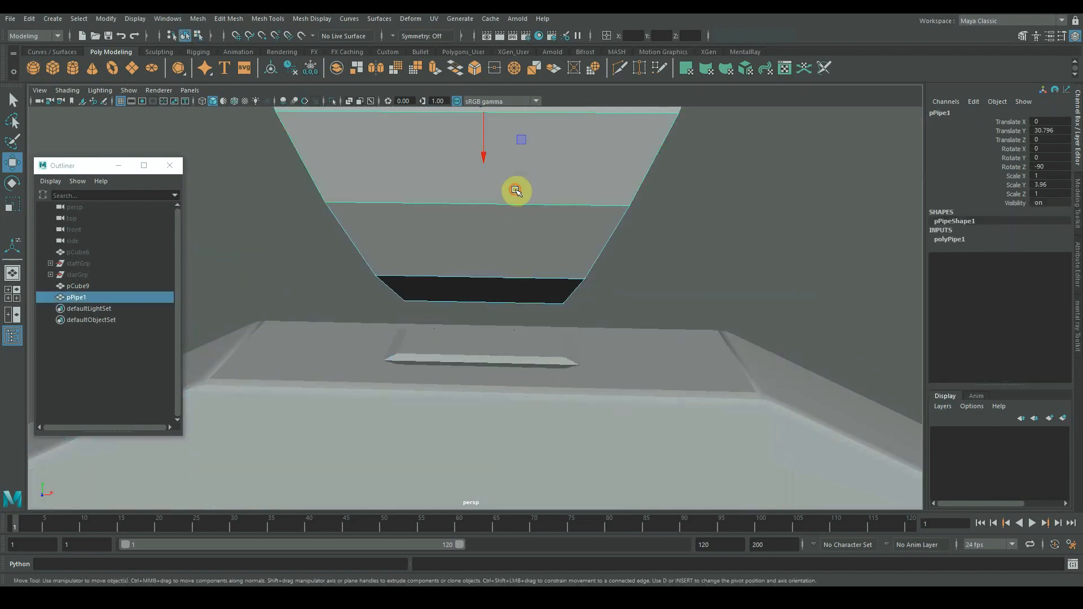
alt+drag(515, 191, 467, 220)
right_drag(484, 251, 485, 282)
click(482, 286)
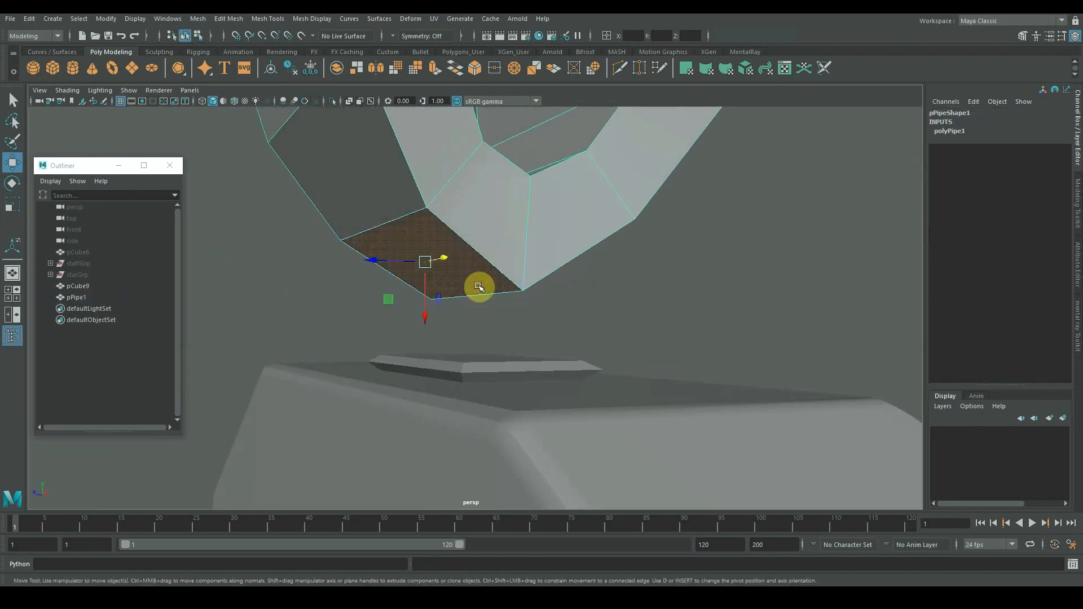
alt+drag(481, 287, 417, 268)
alt+drag(489, 246, 475, 366)
key(ctrl+e)
key(r)
key(w)
key(r)
drag(478, 309, 486, 276)
alt+drag(488, 277, 522, 302)
click(441, 326)
key(ctrl+z)
alt+right_drag(522, 303, 648, 228)
alt+drag(485, 220, 485, 271)
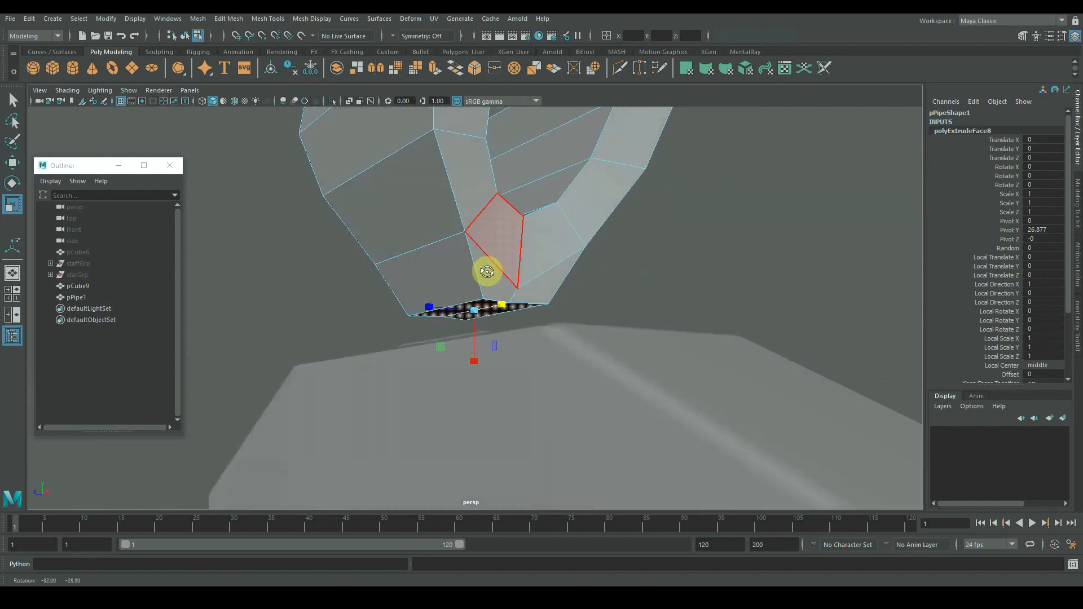
alt+right_drag(486, 271, 573, 310)
alt+drag(573, 309, 573, 292)
click(527, 293)
alt+drag(431, 332, 536, 324)
shift+click(416, 288)
shift+right_drag(414, 289, 393, 405)
alt+drag(393, 405, 497, 276)
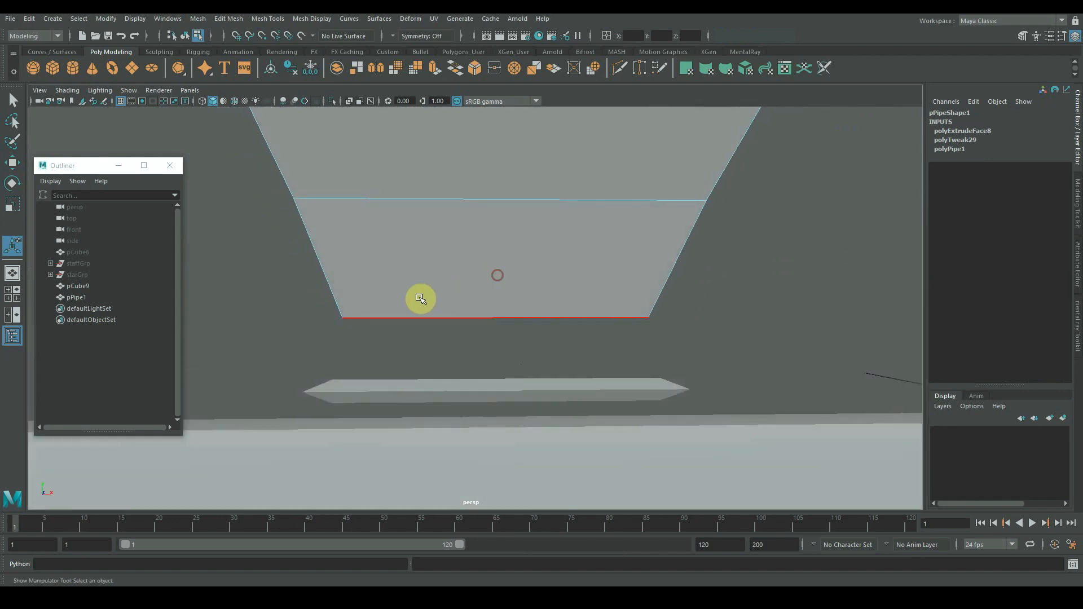
alt+drag(421, 300, 436, 297)
Step: Combine the body and the pipe into a single mesh
right_drag(429, 261, 412, 388)
shift+click(448, 402)
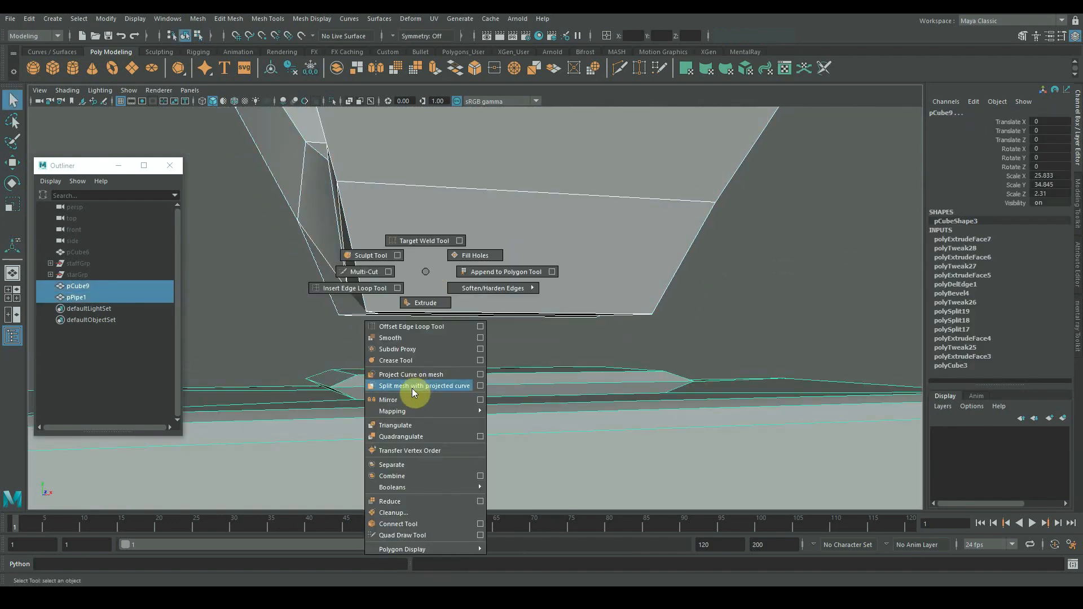
right_drag(399, 482, 399, 480)
key(w)
Step: Insert an edge loop through the middle of the cap and collar, in line with the pipe's centre edge
alt+drag(418, 252, 377, 361)
right_drag(545, 261, 604, 248)
shift+right_drag(431, 321, 384, 356)
alt+drag(384, 356, 506, 305)
Step: Delete the pipe's bottom faces and the collar's top faces to open both borders
key(q)
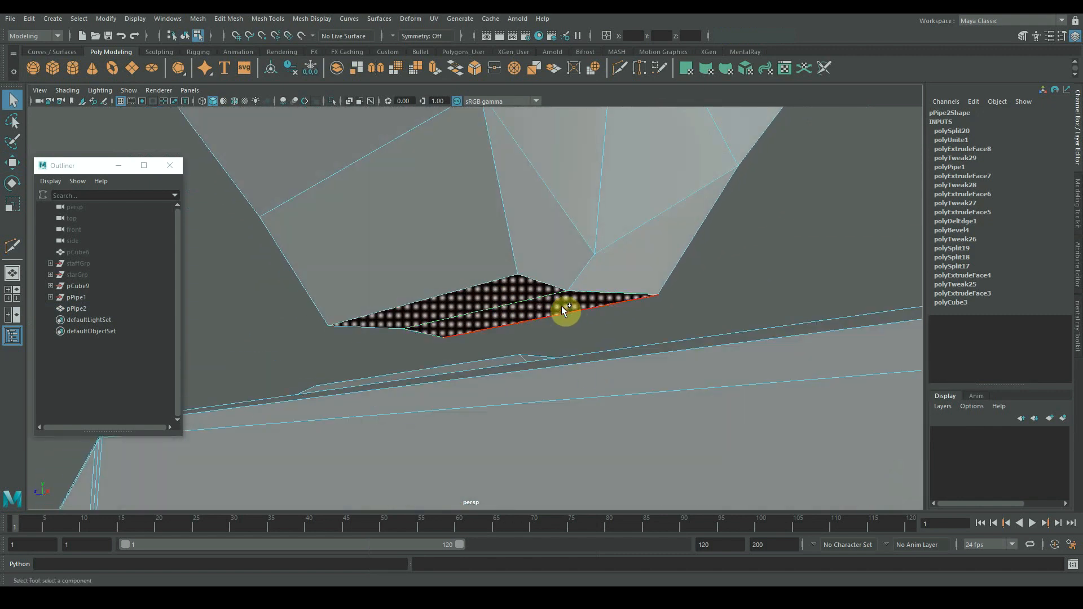
click(497, 403)
key(Delete)
alt+drag(499, 403, 525, 304)
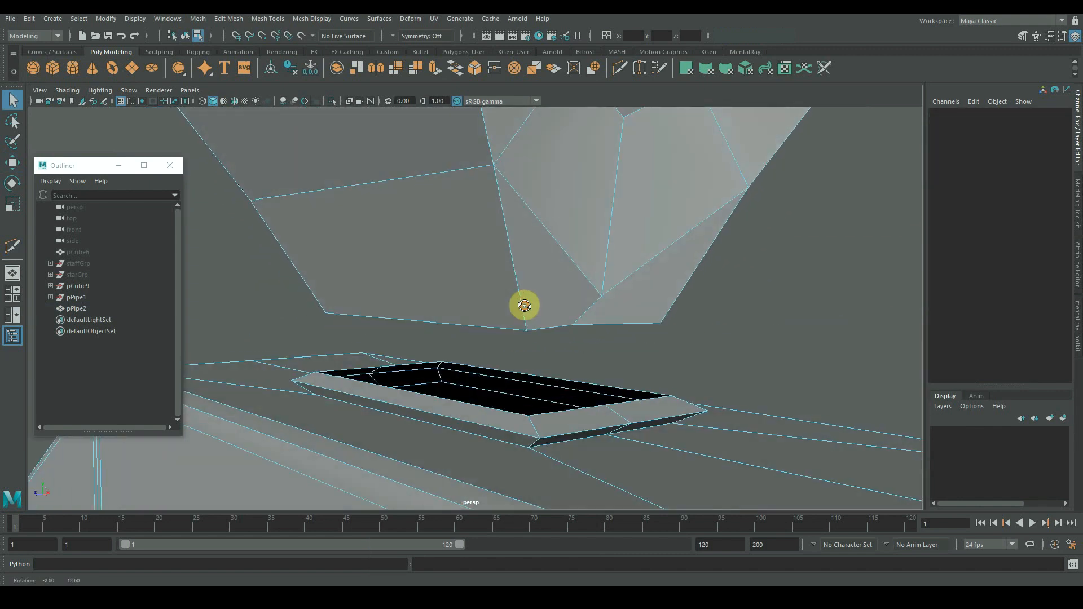
Step: Bridge the open borders of the pipe and collar, and delete the extra edge loop around the joint
shift+click(471, 405)
shift+right_drag(471, 390, 463, 525)
double_click(486, 328)
key(ctrl+Delete)
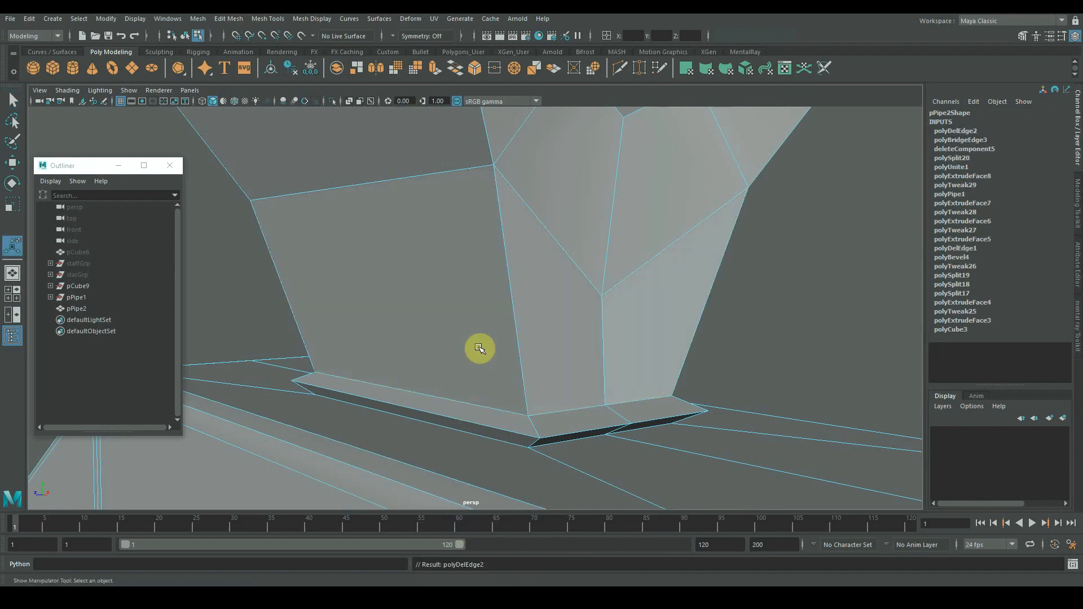
scroll(481, 327, down, 10)
Step: Select the ring's vertices above the collar and adjust their position
alt+drag(480, 305, 522, 280)
right_drag(487, 230, 410, 217)
alt+drag(414, 225, 477, 265)
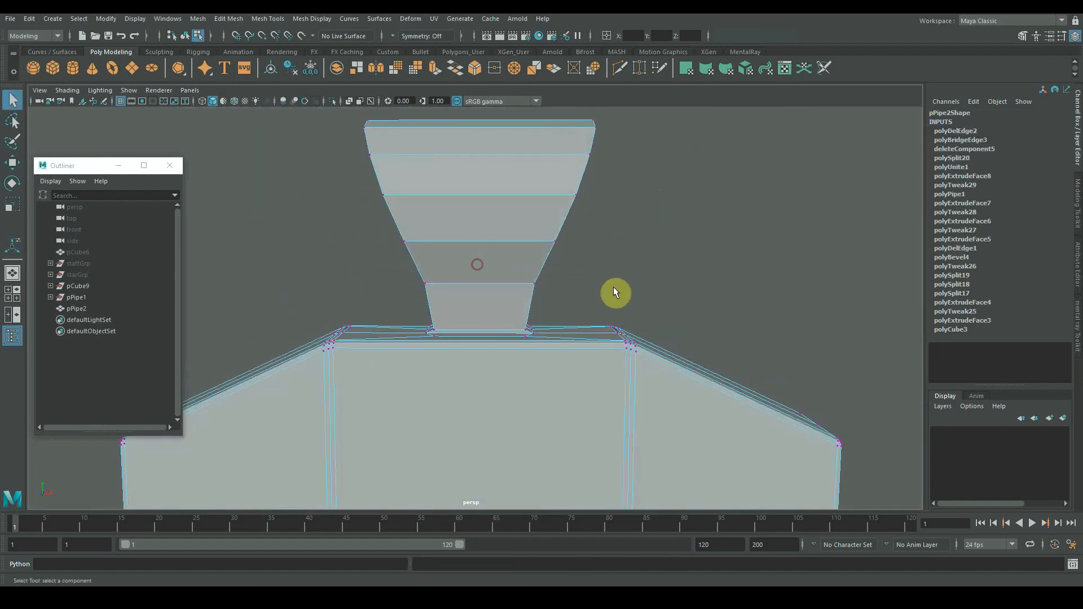
drag(308, 49, 306, 47)
alt+drag(609, 146, 469, 300)
alt+drag(553, 285, 527, 309)
shift+click(520, 309)
key(w)
drag(476, 137, 534, 300)
Step: Select the edge loop around the collar and adjust its scale slightly
scroll(604, 271, down, 3)
alt+drag(604, 270, 415, 261)
scroll(565, 319, down, 4)
scroll(568, 361, down, 4)
scroll(569, 361, up, 8)
scroll(551, 338, up, 3)
scroll(479, 348, up, 3)
right_drag(415, 261, 415, 231)
double_click(481, 322)
scroll(481, 322, up, 3)
alt+drag(481, 322, 467, 285)
key(r)
middle_drag(467, 285, 457, 283)
drag(458, 283, 456, 284)
Step: Bevel the collar's edge loop with a fraction of 0.5 and one segment
alt+drag(455, 291, 600, 297)
key(ctrl+b)
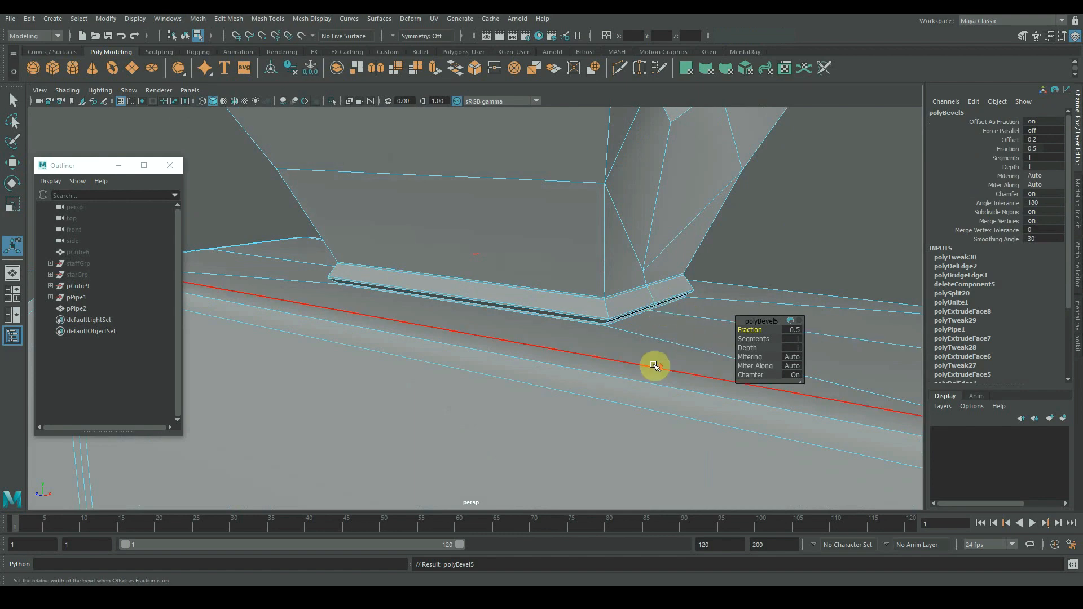
alt+right_drag(654, 366, 417, 251)
key(q)
right_drag(496, 248, 416, 278)
alt+drag(415, 278, 480, 264)
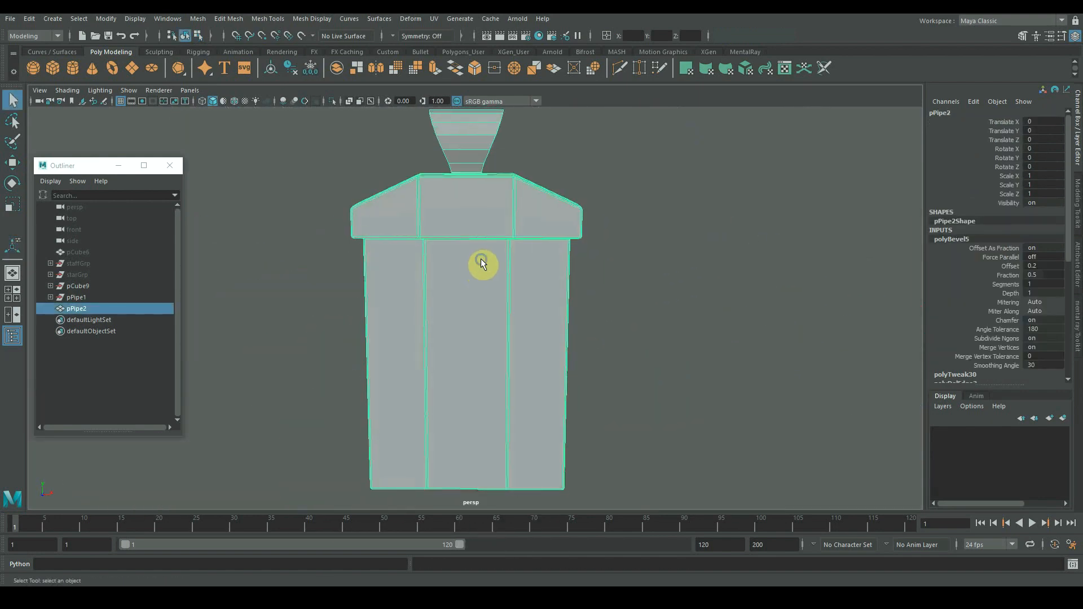
shift+right_drag(481, 261, 463, 468)
shift+right_drag(471, 327, 471, 327)
alt+drag(634, 310, 575, 286)
key(ctrl+z)
Step: Insert supporting edge loops close to the outer rim on the ring's end faces
right_drag(576, 285, 574, 242)
alt+drag(564, 248, 440, 271)
shift+right_drag(440, 271, 386, 296)
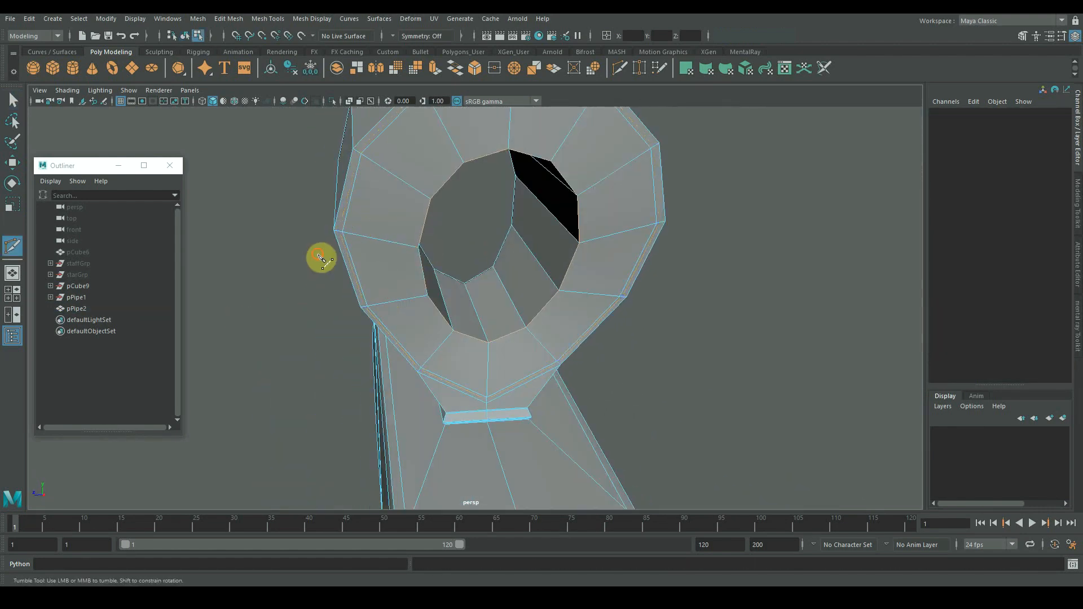
alt+drag(321, 254, 592, 239)
alt+right_drag(592, 239, 526, 200)
key(q)
Step: Bevel the edge loops around the ring's inner hole with a fraction of 0.1
alt+drag(603, 234, 378, 264)
click(358, 266)
alt+drag(560, 237, 369, 265)
shift+right_drag(369, 265, 434, 282)
drag(747, 334, 745, 331)
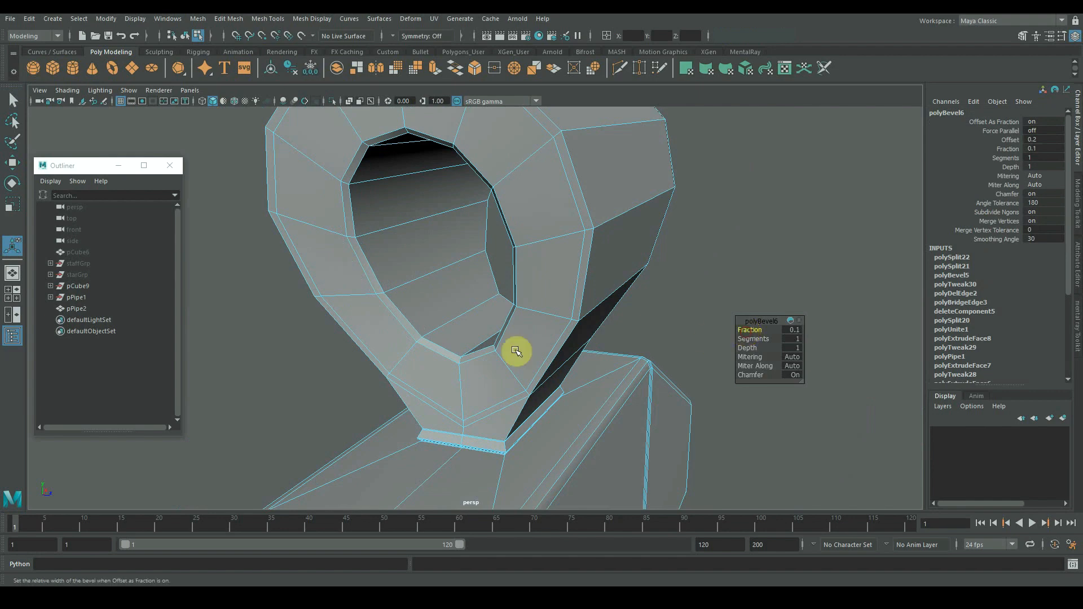
Step: Preview the ring and block mesh smoothed, and apply a Smooth operation to the whole object
key(3)
key(4)
key(5)
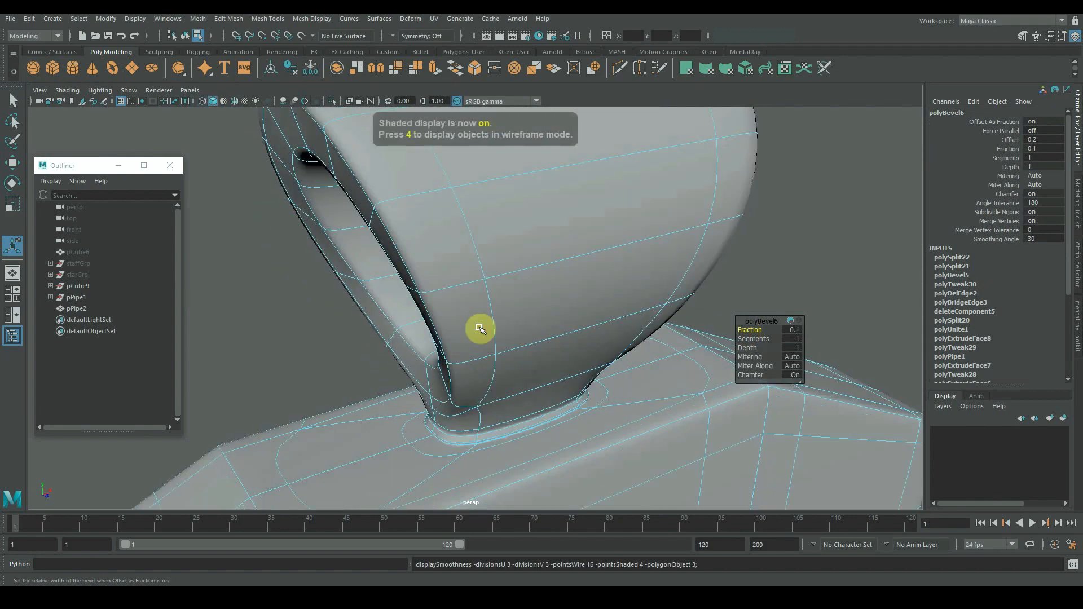
key(1)
scroll(485, 322, down, 5)
right_drag(494, 260, 555, 241)
shift+right_drag(495, 321, 495, 323)
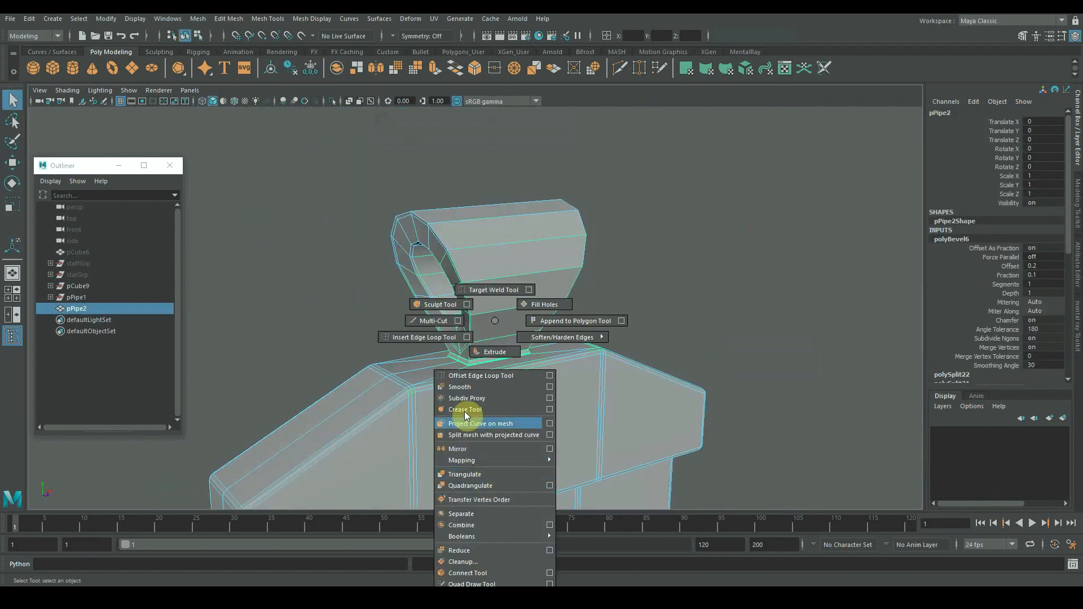
shift+right_drag(464, 416, 461, 387)
click(745, 222)
Step: Select an edge loop around the base of the smoothed collar and move it slightly upward
scroll(587, 271, down, 5)
alt+drag(587, 271, 500, 256)
scroll(500, 256, down, 5)
alt+drag(451, 325, 473, 323)
click(477, 322)
scroll(493, 259, up, 5)
alt+middle_drag(493, 259, 488, 361)
scroll(452, 341, up, 2)
alt+drag(418, 350, 467, 285)
scroll(452, 340, up, 3)
scroll(399, 329, up, 3)
scroll(466, 280, up, 3)
right_drag(466, 280, 463, 248)
scroll(389, 276, up, 3)
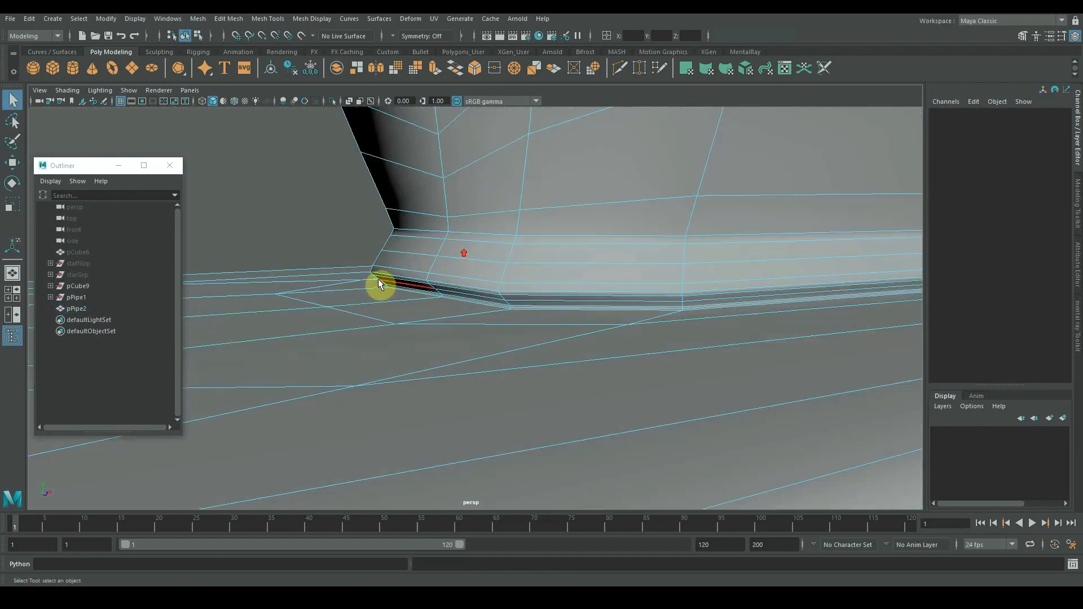
alt+drag(378, 282, 346, 246)
double_click(326, 251)
key(w)
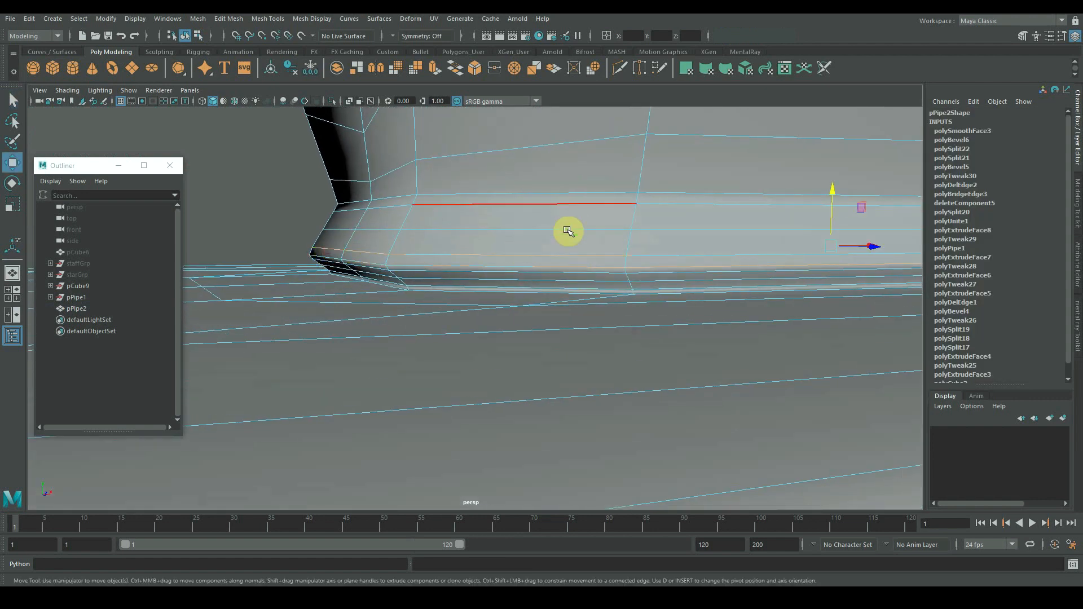
drag(832, 191, 833, 188)
Step: Apply Edit Edge Flow to the edge loops around the collar base and return to object selection
shift+right_drag(406, 264, 381, 381)
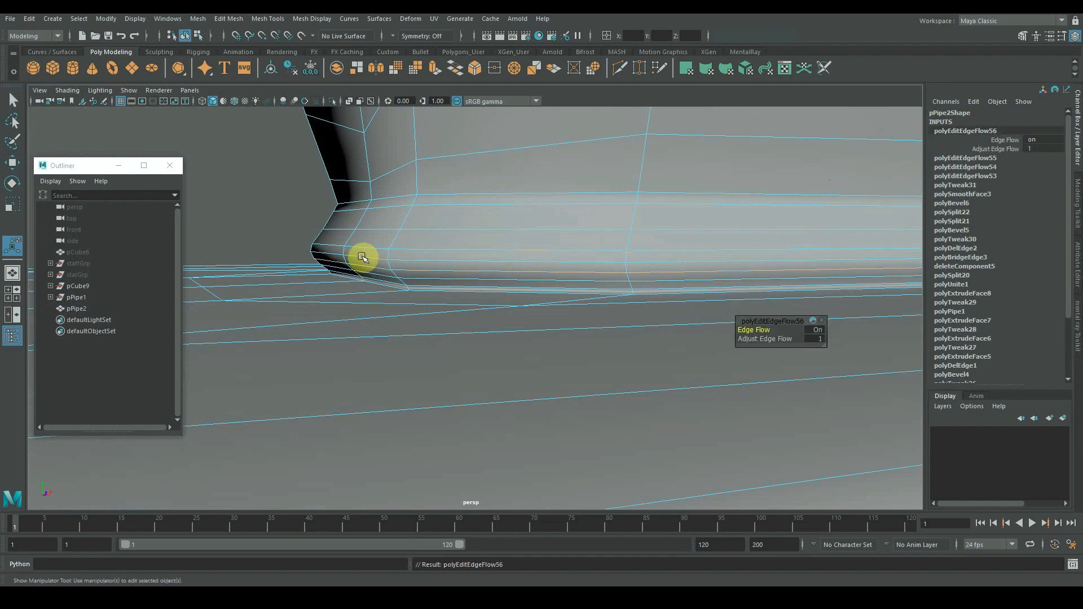
double_click(363, 248)
key(g)
scroll(363, 263, down, 6)
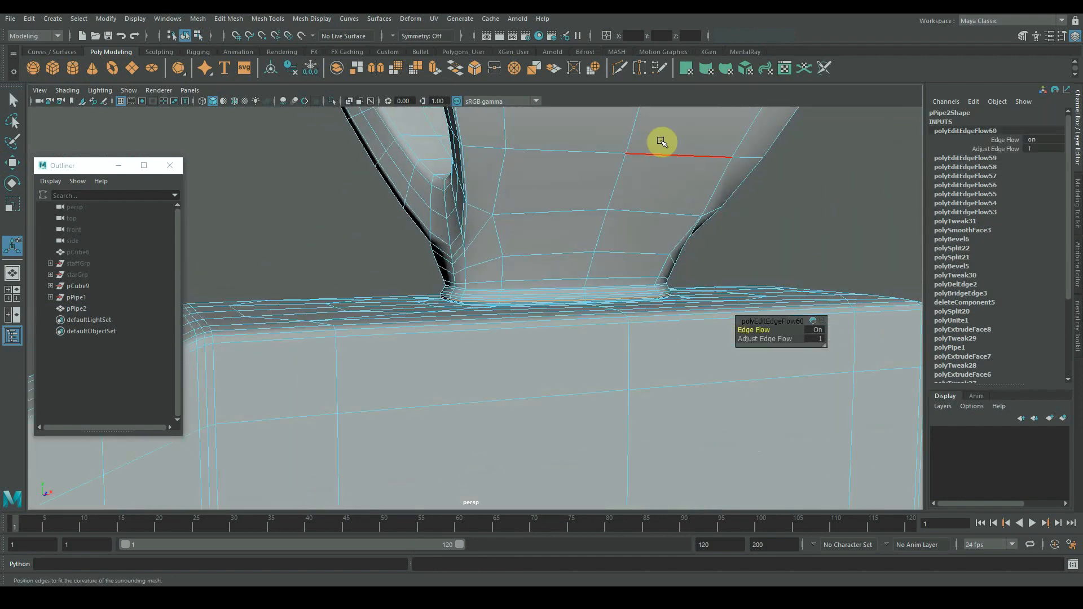
right_drag(661, 142, 695, 113)
click(282, 276)
Step: Make starGrp visible and pick one of the small diamonds beside the star for a separate copy
scroll(282, 275, down, 8)
alt+drag(598, 273, 397, 284)
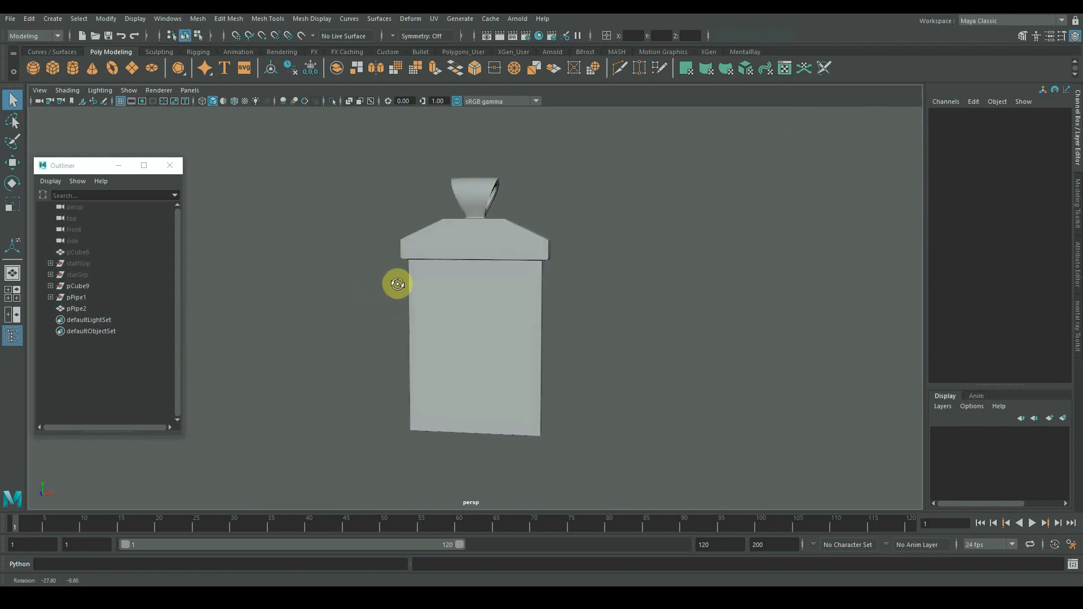
click(71, 275)
click(1050, 203)
text(1)
key(Return)
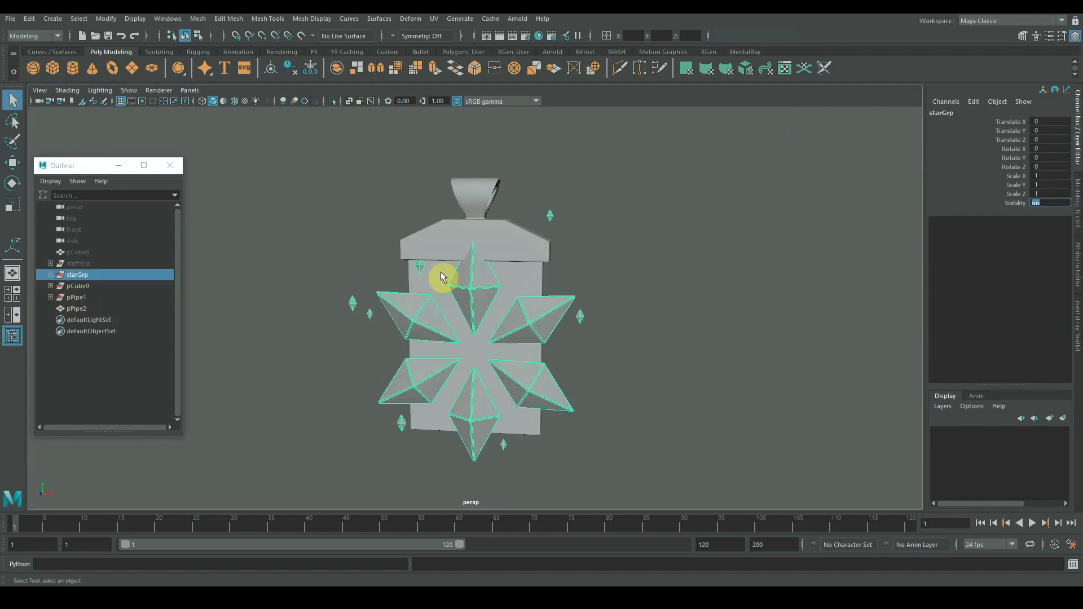
click(350, 301)
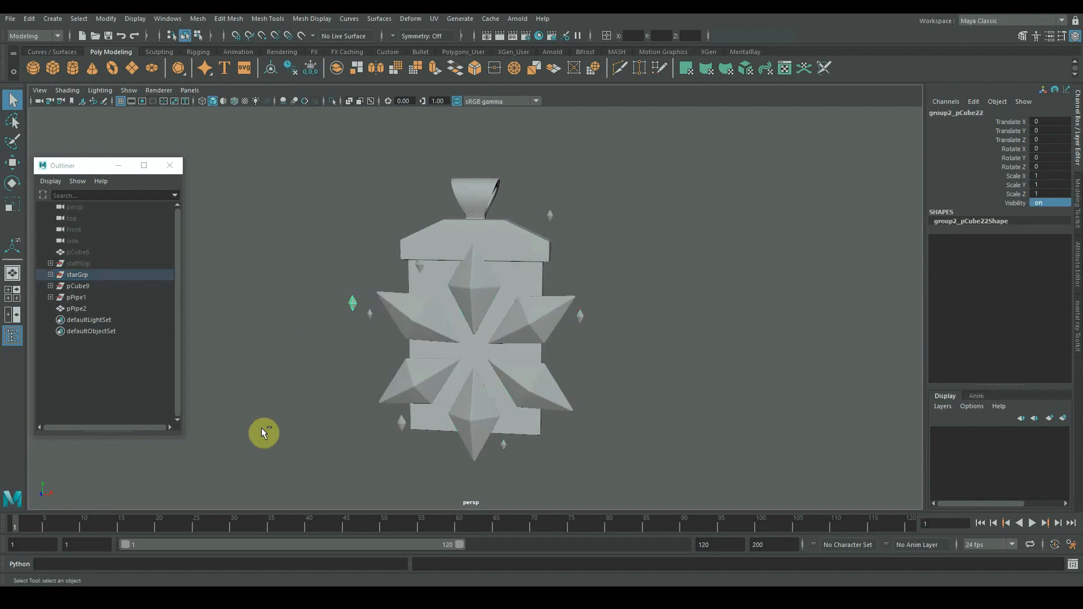
Step: Hide starGrp again and select the copied diamond, group2_pCube24
click(77, 275)
click(1046, 202)
text(0)
key(Return)
click(88, 321)
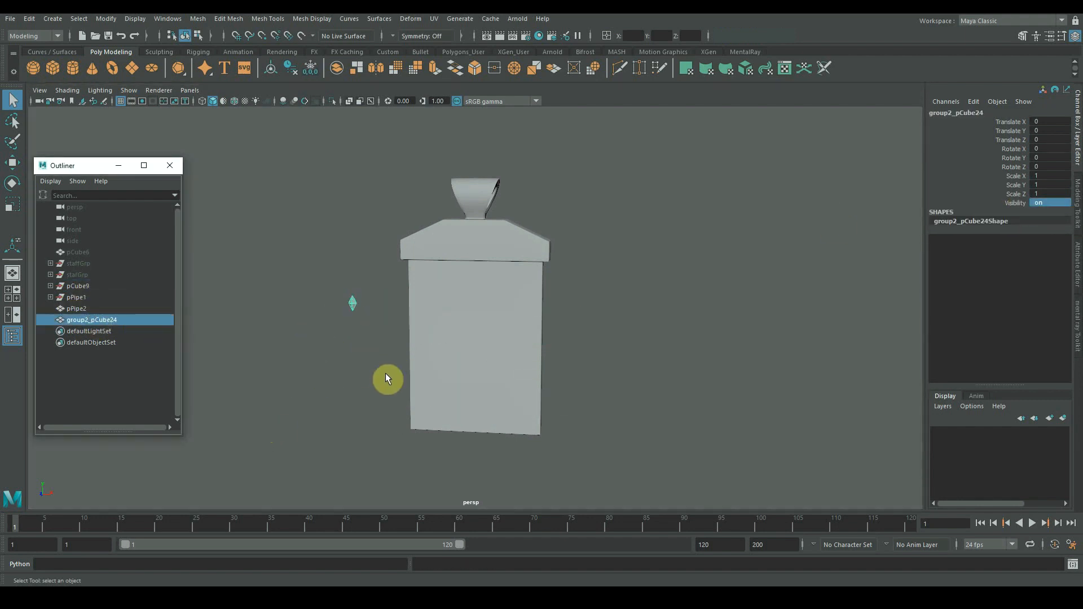
Step: Select all faces of the copied diamond, scale them down and position them over the block's upper front face in the front view
key(f)
alt+drag(496, 248, 460, 264)
alt+right_drag(460, 264, 521, 248)
key(F11)
click(486, 230)
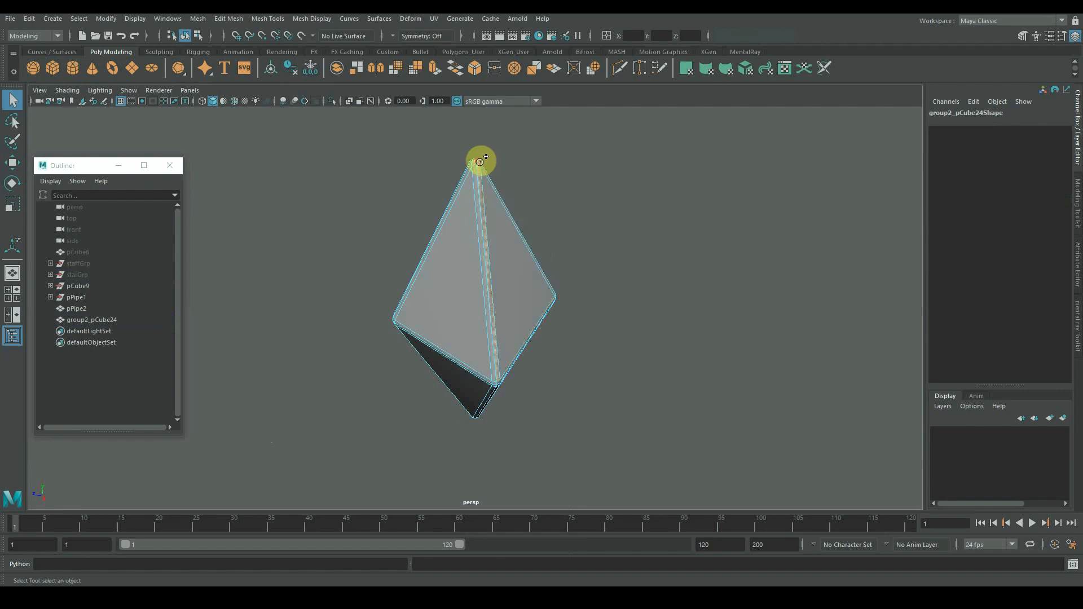
key(F8)
key(space)
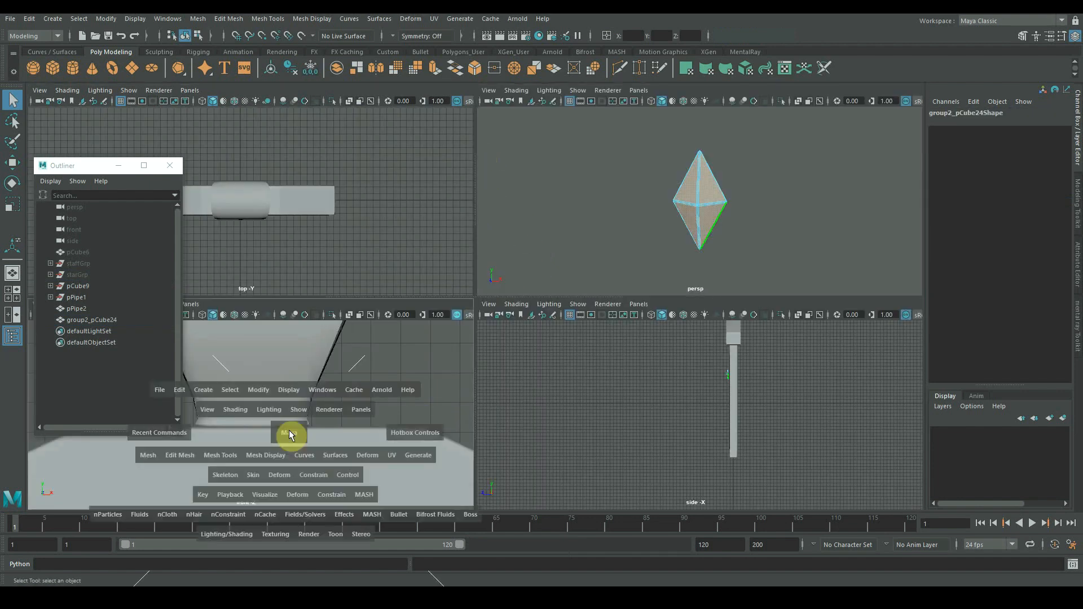
key(space)
key(r)
alt+right_drag(559, 289, 661, 305)
drag(649, 309, 642, 316)
scroll(659, 352, down, 5)
alt+middle_drag(615, 352, 486, 304)
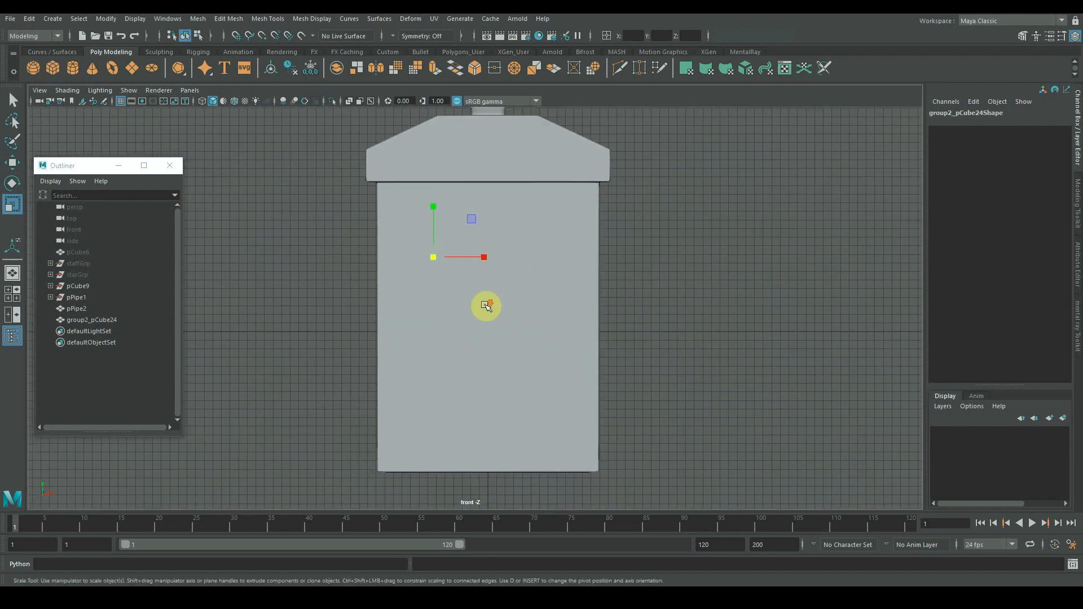
scroll(485, 306, up, 1)
scroll(442, 264, up, 3)
scroll(489, 282, down, 2)
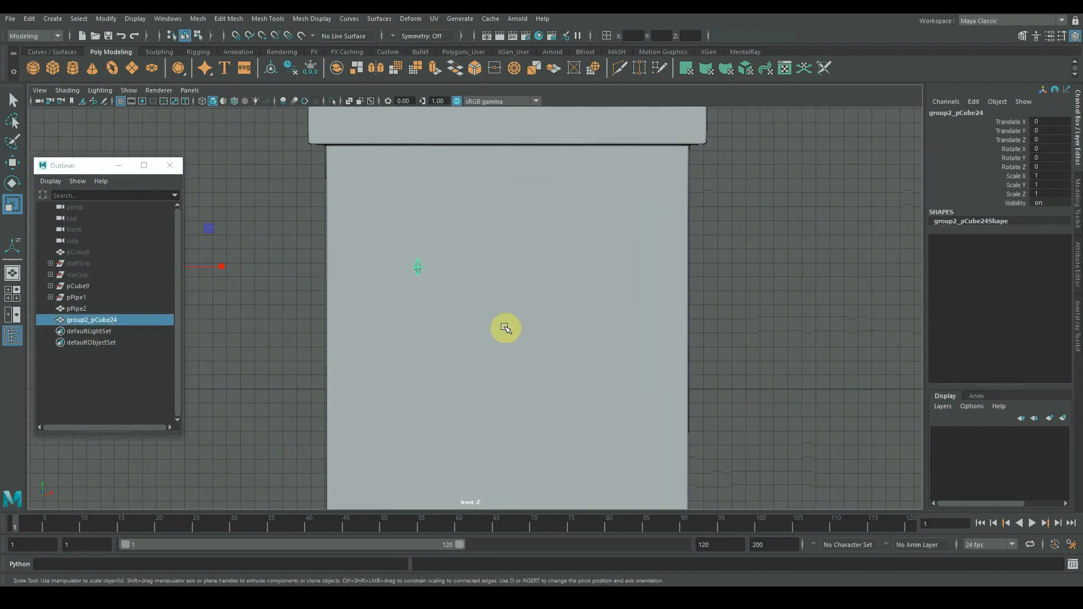
Step: Duplicate the diamond three times across the block's upper front face, scaling two copies to 0.832 and the third to 0.607
key(ctrl+d)
drag(417, 267, 561, 209)
key(ctrl+d)
key(w)
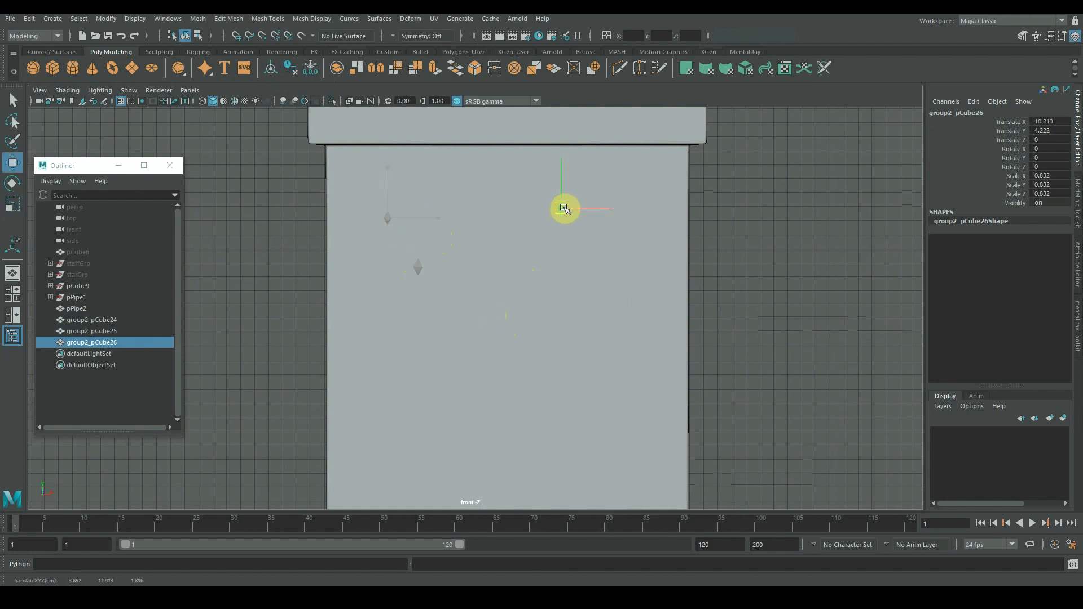
key(ctrl+d)
drag(581, 258, 610, 198)
key(r)
Step: Duplicate the smallest diamond and move the copy down to the lower right area of the block's front face
key(ctrl+d)
key(w)
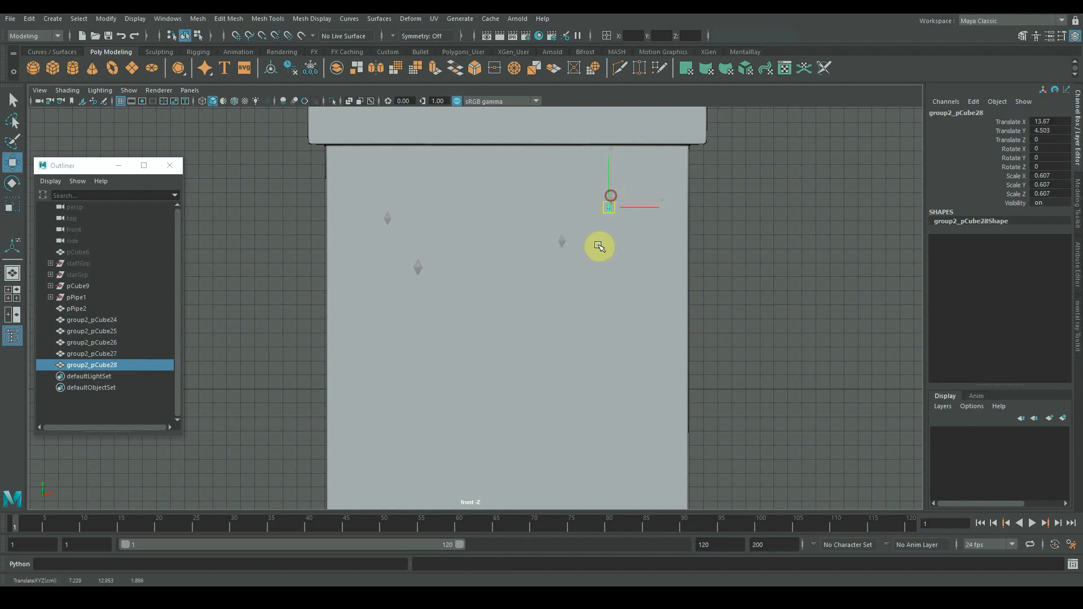
drag(599, 244, 551, 439)
scroll(551, 439, down, 3)
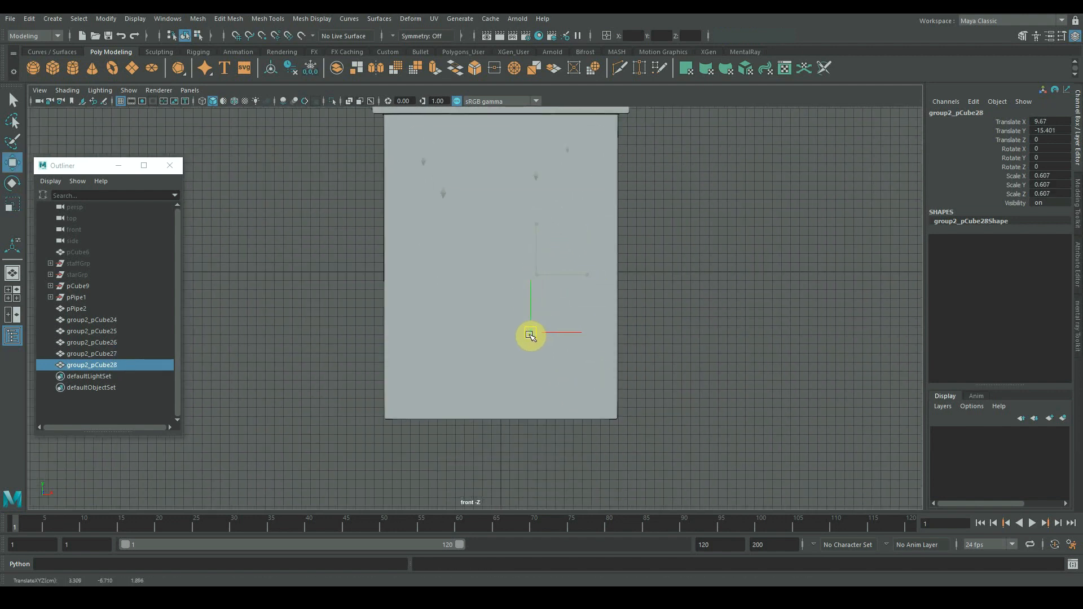
Step: Duplicate two more diamonds across the lower part of the block's front face, scaling them to about 0.868 and 1.129
key(ctrl+d)
key(r)
drag(535, 336, 449, 344)
key(ctrl+d)
key(w)
key(r)
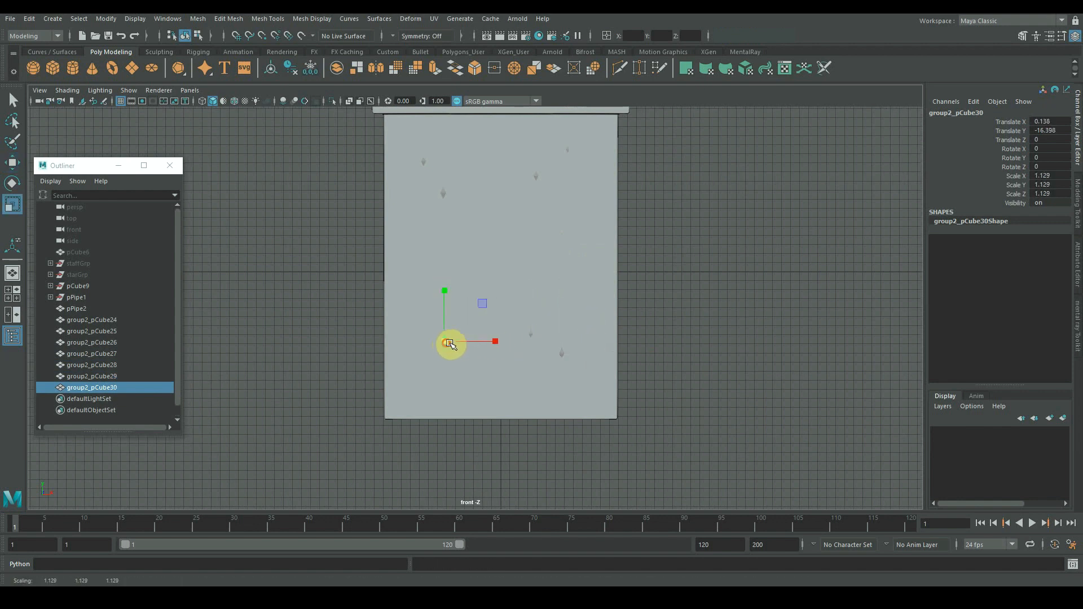
click(700, 268)
Step: In the side view, move the three lower diamonds along Z against the block's front face and fine-tune their depths
drag(114, 321, 112, 387)
key(space)
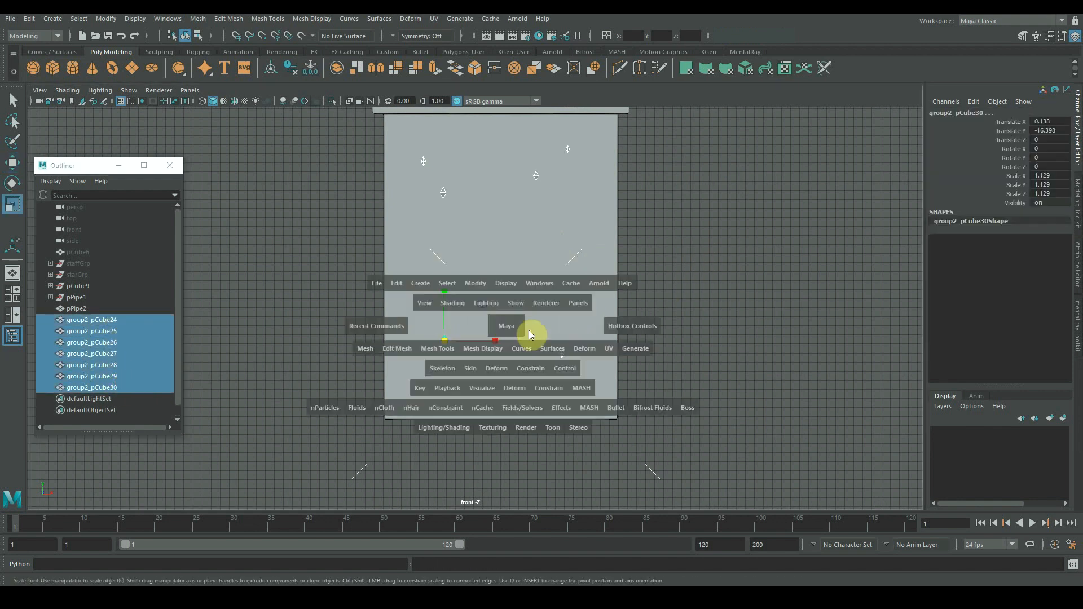
drag(516, 329, 550, 334)
alt+right_drag(524, 359, 549, 362)
alt+middle_drag(512, 390, 522, 353)
alt+right_drag(522, 353, 530, 344)
alt+middle_drag(527, 341, 524, 169)
alt+right_drag(428, 192, 474, 205)
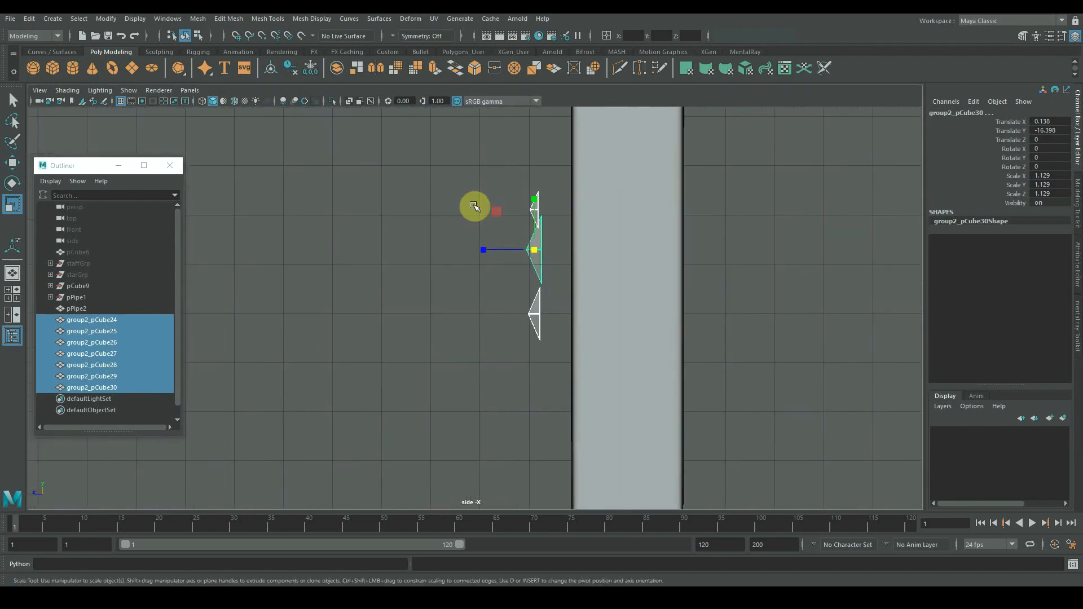
drag(478, 152, 535, 384)
alt+right_drag(582, 282, 604, 290)
alt+middle_drag(603, 291, 543, 321)
key(w)
drag(442, 346, 480, 358)
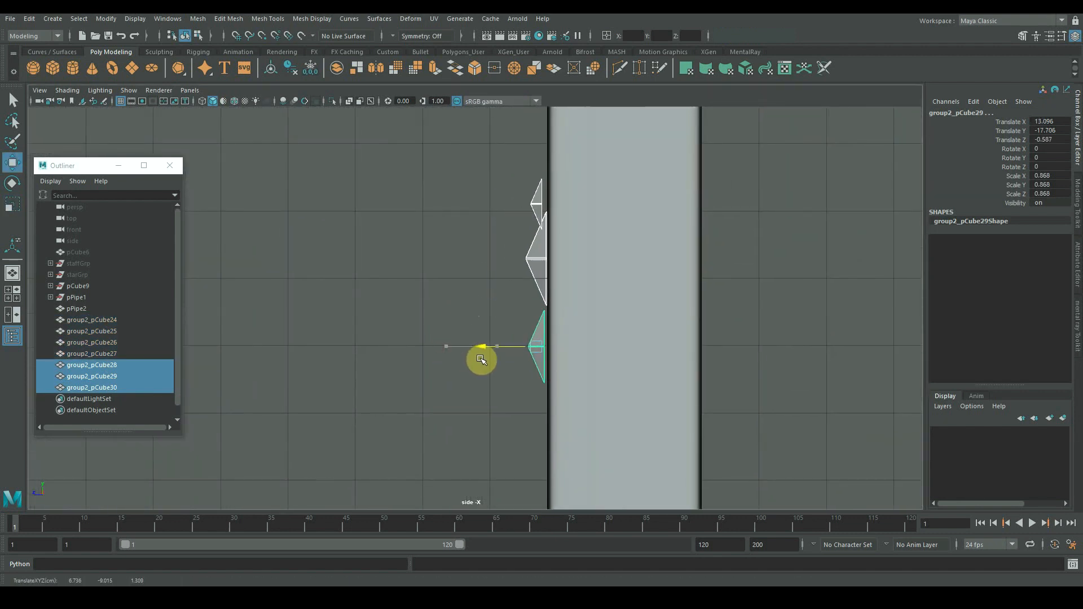
ctrl+click(513, 274)
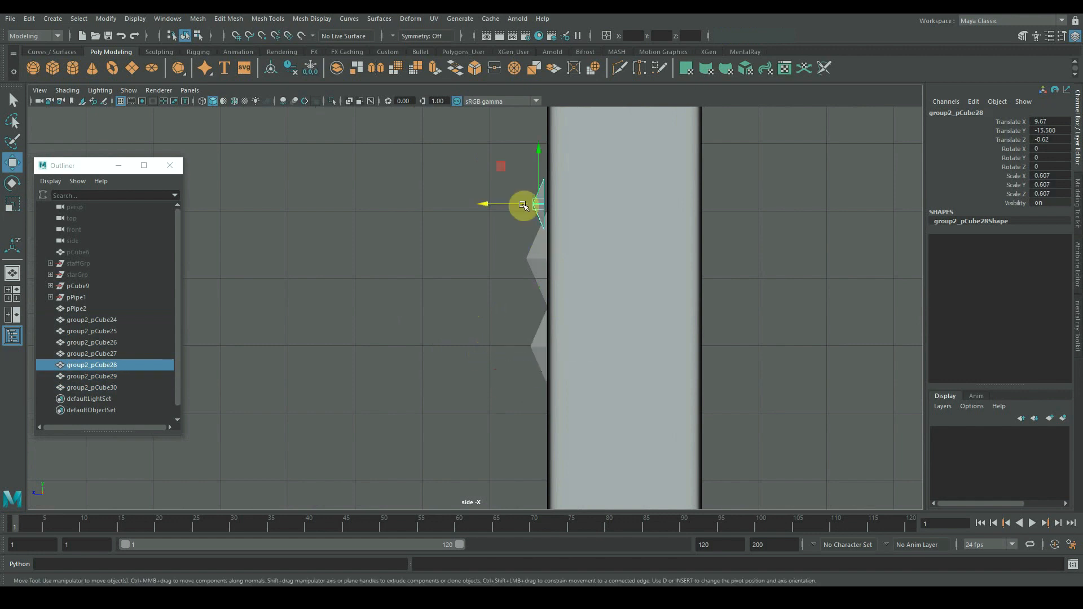
Step: Select the four upper diamonds and move them along Z up to the block's front face
alt+middle_drag(494, 192, 452, 459)
alt+middle_drag(435, 236, 430, 442)
click(430, 442)
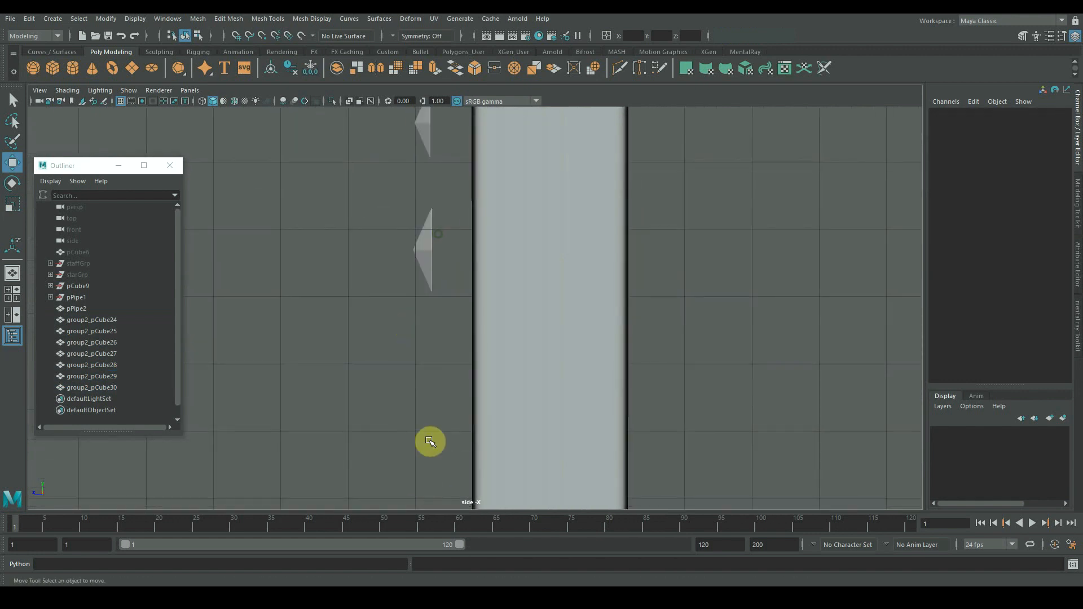
alt+middle_drag(413, 199, 418, 340)
alt+middle_drag(430, 274, 450, 388)
drag(380, 138, 472, 565)
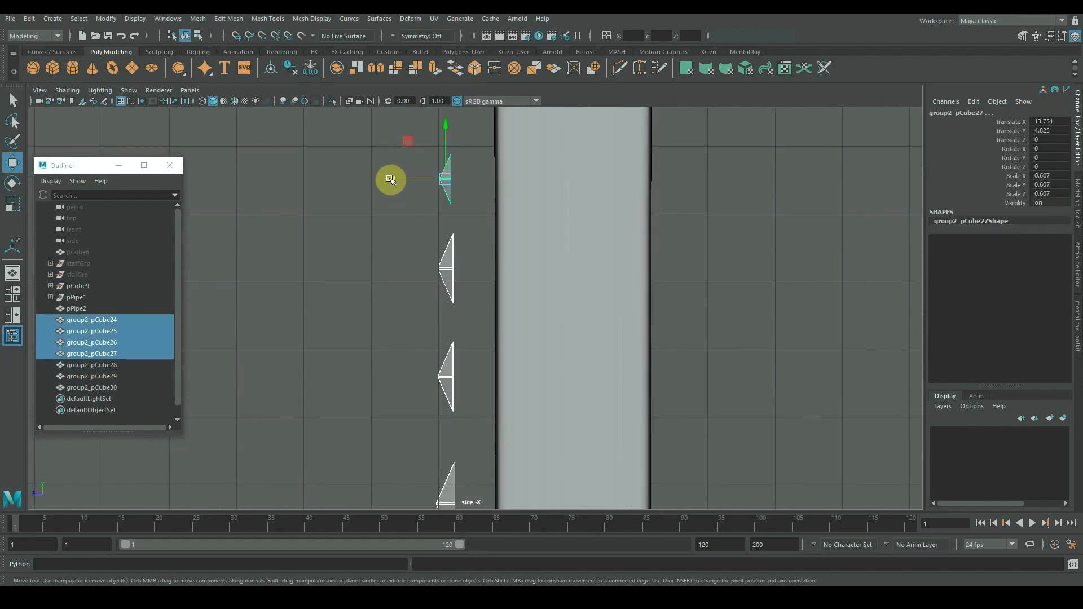
drag(390, 179, 432, 190)
Step: Fine-tune the Z depth of the upper diamonds one after another so each sits flush on the block's face
ctrl+drag(506, 156, 456, 214)
alt+middle_drag(412, 304, 407, 206)
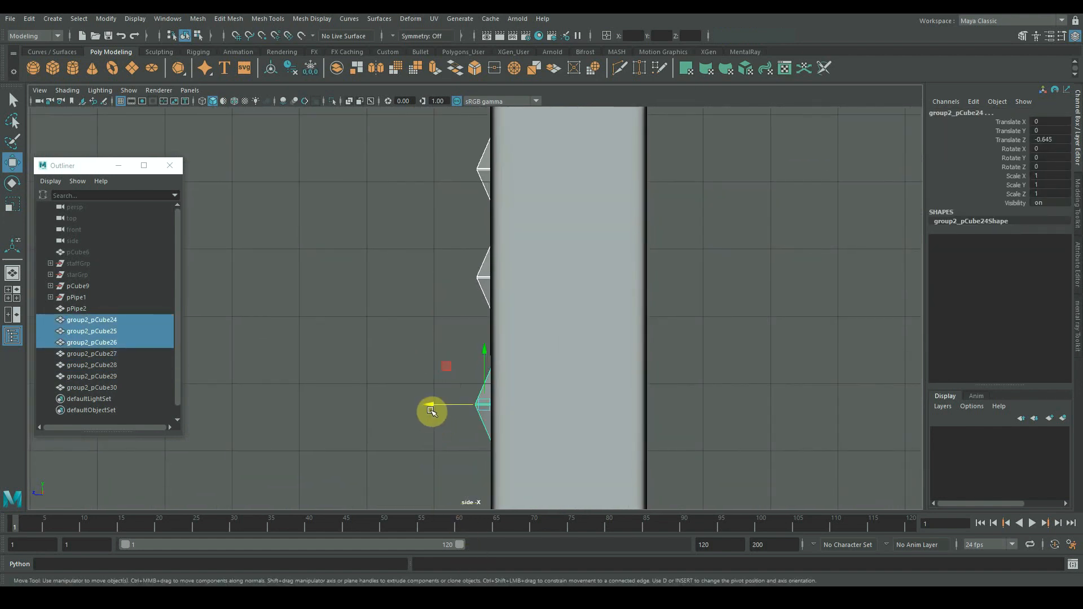
ctrl+drag(402, 406, 521, 371)
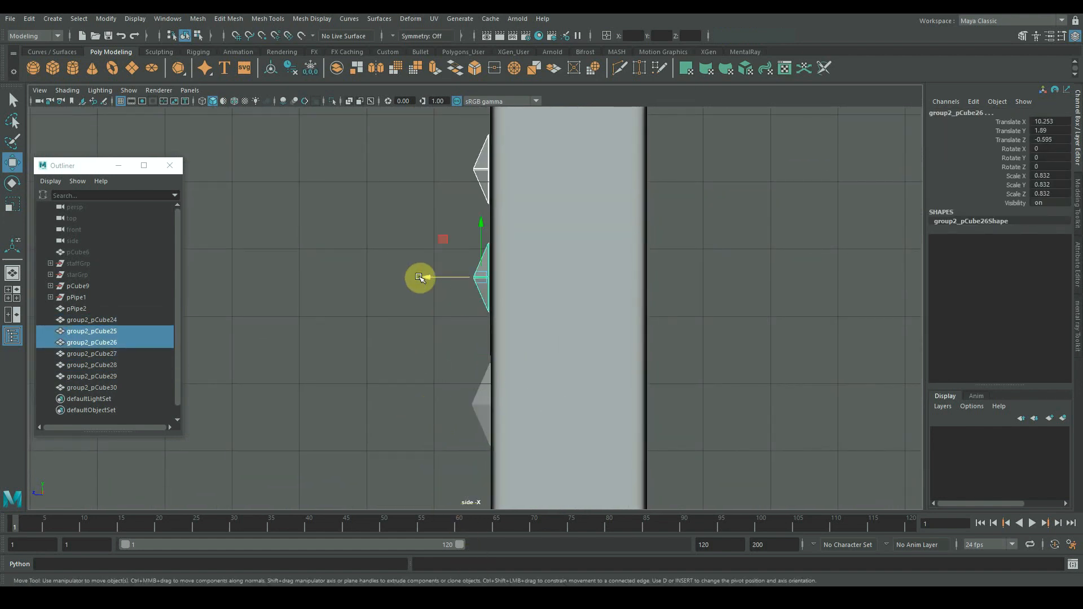
ctrl+drag(398, 254, 495, 265)
alt+middle_drag(438, 177, 442, 275)
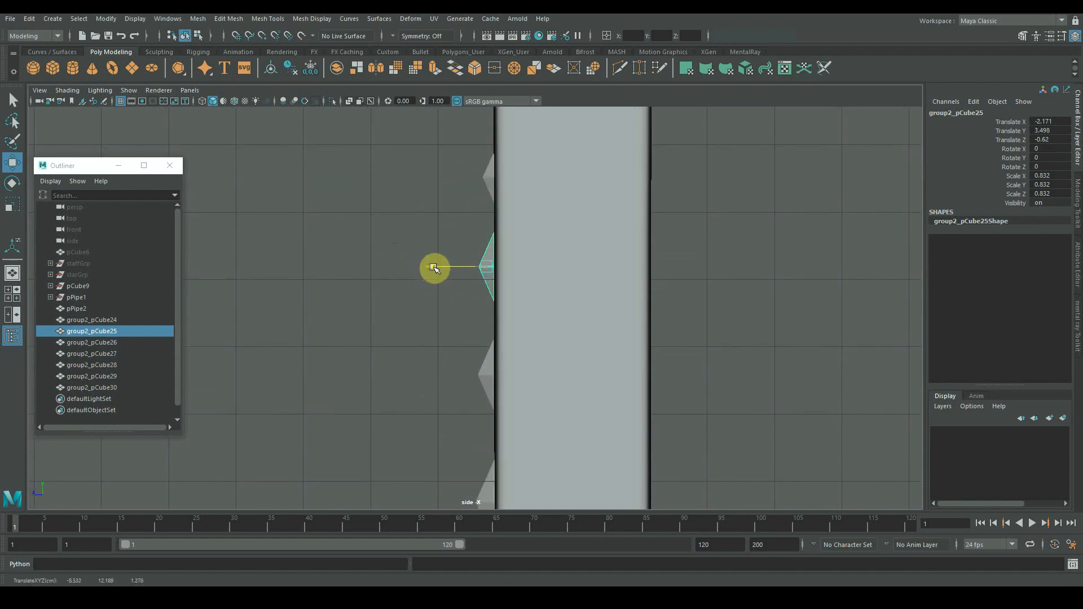
Step: Create a polygon cube in the perspective view and raise it above the ring to a Translate Y of 35.651
key(space)
key(space)
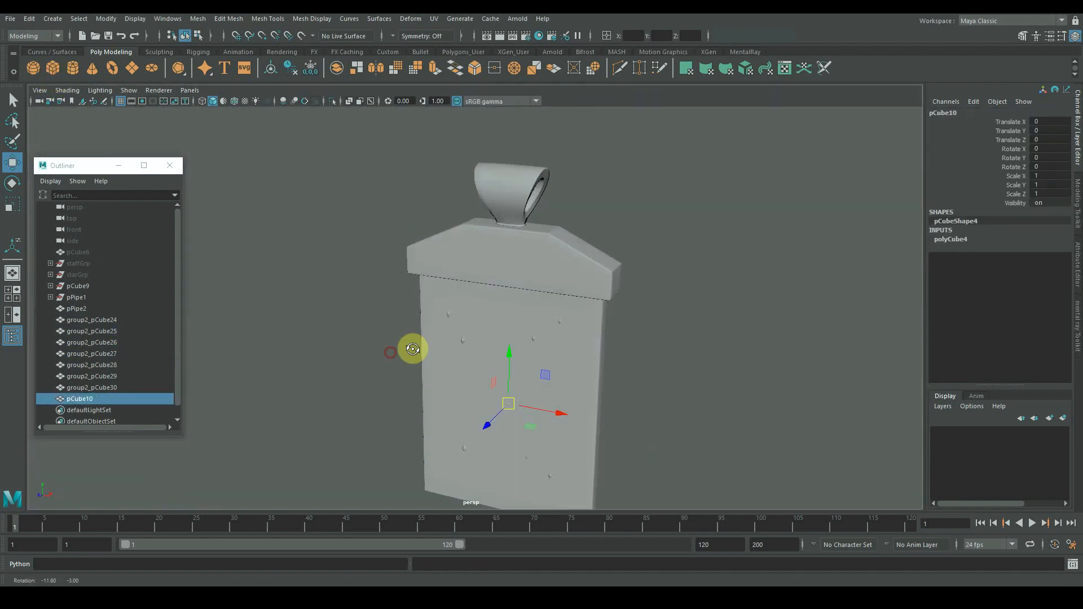
drag(554, 157, 557, 84)
alt+drag(557, 93, 536, 171)
alt+right_drag(536, 171, 753, 220)
alt+drag(753, 221, 564, 261)
Step: Scale the new cube uniformly to 2.147 and smooth it twice into a ball
key(r)
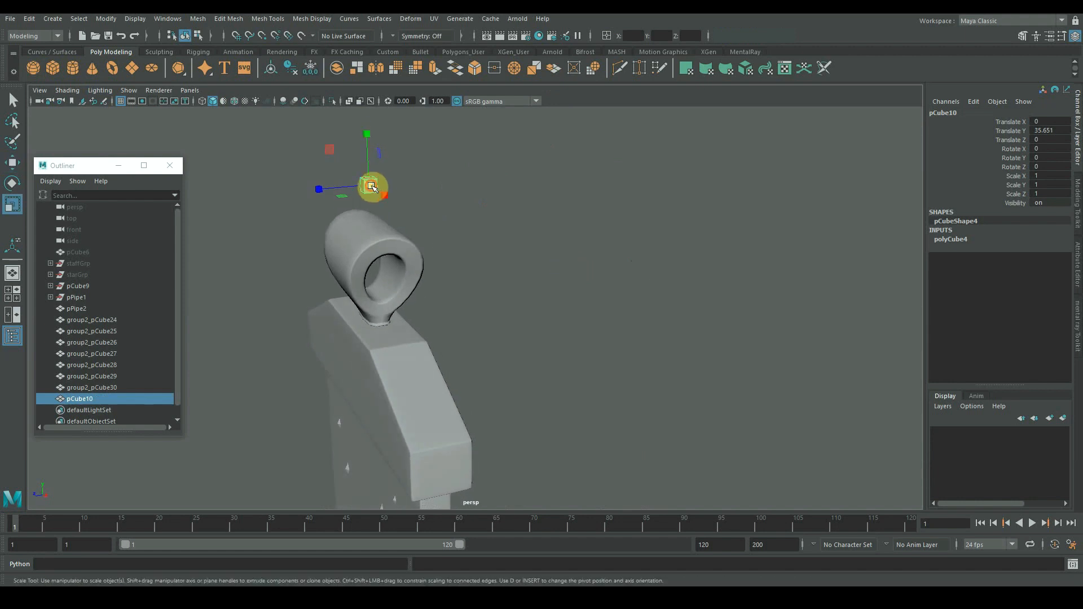
drag(368, 187, 388, 193)
alt+drag(395, 200, 374, 189)
shift+right_drag(357, 167, 359, 171)
shift+right_drag(332, 242, 321, 233)
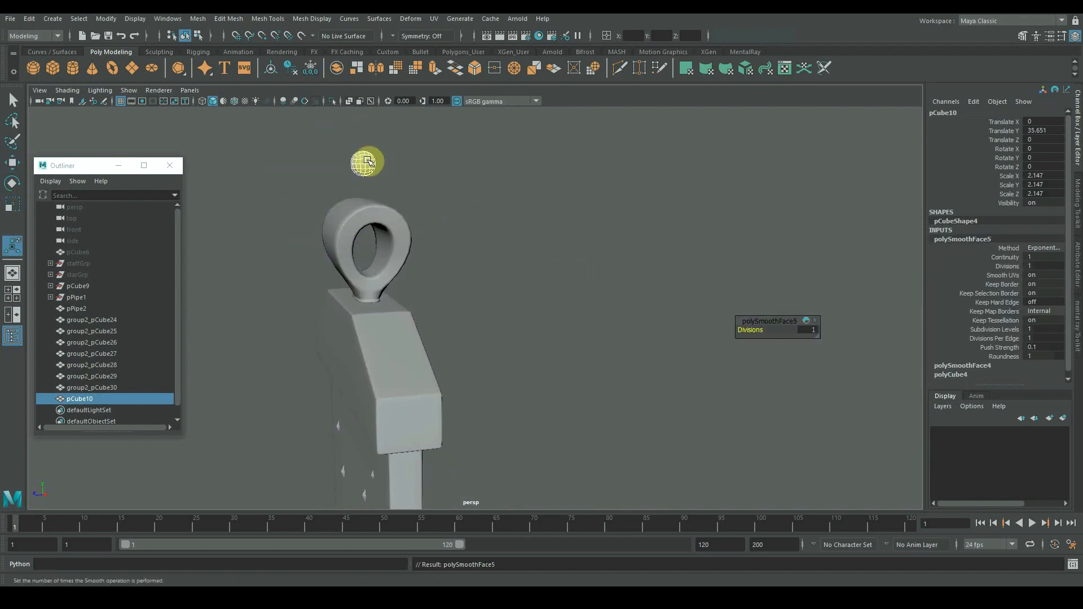
mouse_move(362, 157)
alt+mouse_down()
mouse_move(551, 178)
mouse_move(387, 194)
mouse_move(369, 158)
alt+mouse_up()
Step: Lower the ball into the ring's hole, to a Translate Y of about 28.86
key(r)
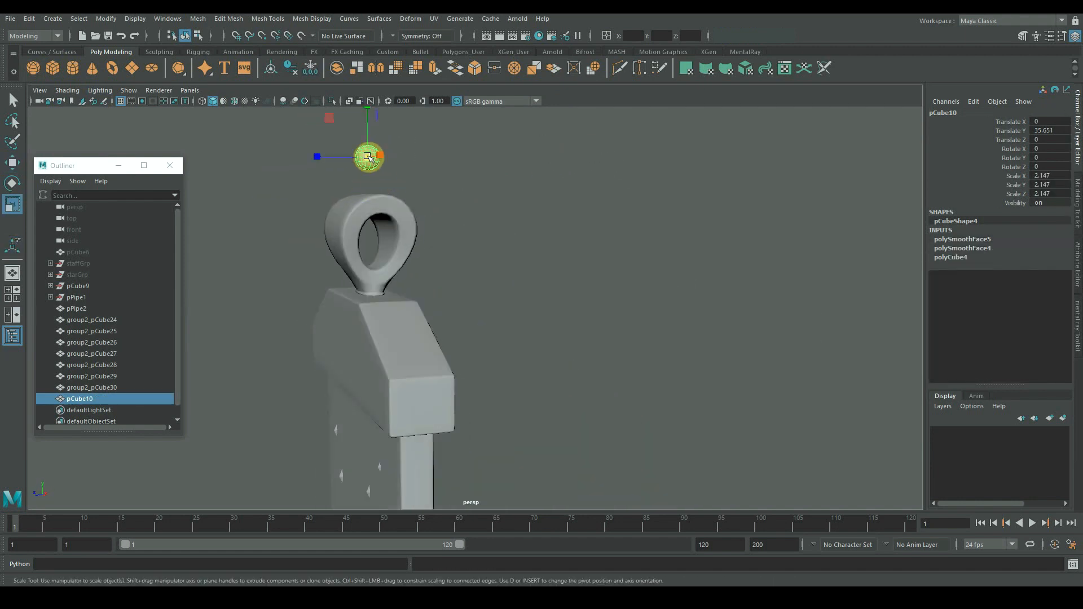
key(w)
drag(369, 121, 377, 210)
alt+drag(382, 213, 365, 203)
alt+right_drag(365, 203, 456, 234)
alt+middle_drag(411, 211, 492, 298)
alt+drag(492, 297, 502, 296)
alt+middle_drag(395, 265, 449, 286)
Step: Enlarge the ball uniformly to a scale of about 2.78 and raise it to just above the ring
key(r)
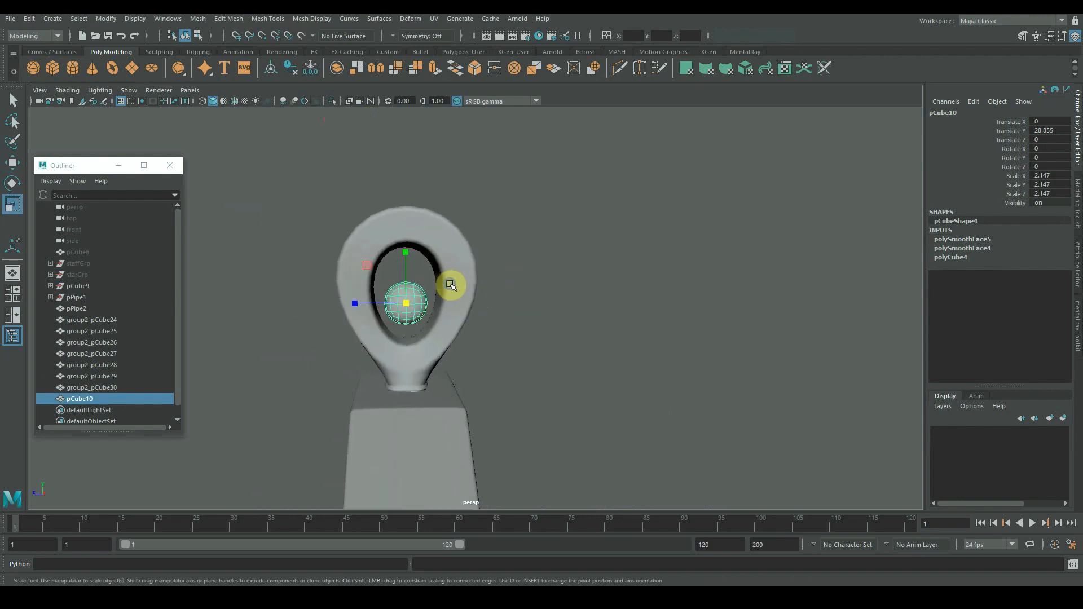
alt+right_drag(450, 285, 485, 298)
drag(393, 303, 415, 305)
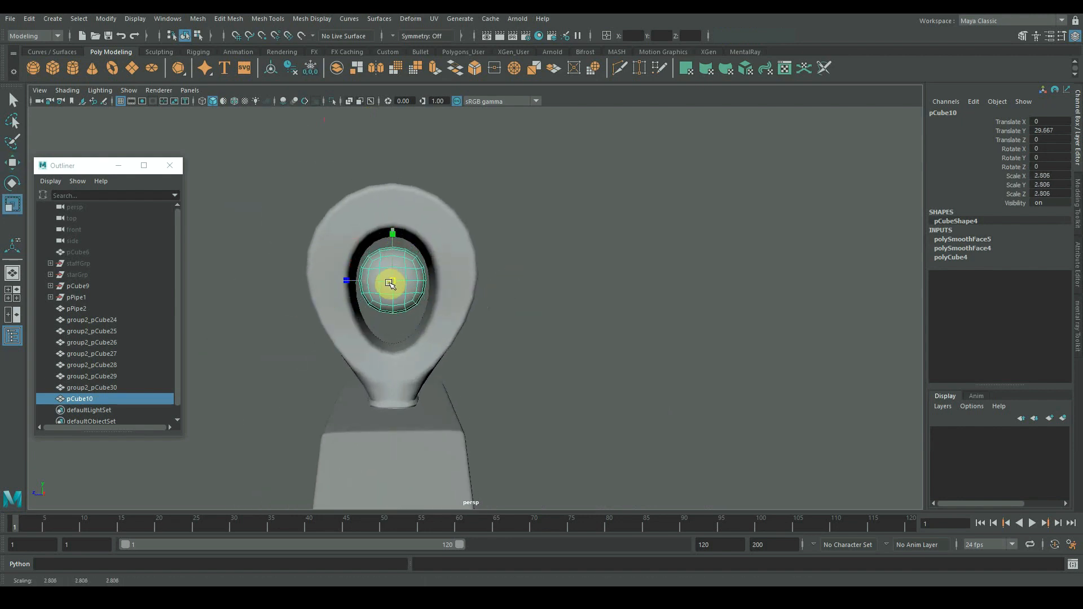
drag(396, 251, 395, 249)
alt+drag(415, 307, 445, 304)
alt+right_drag(446, 304, 406, 310)
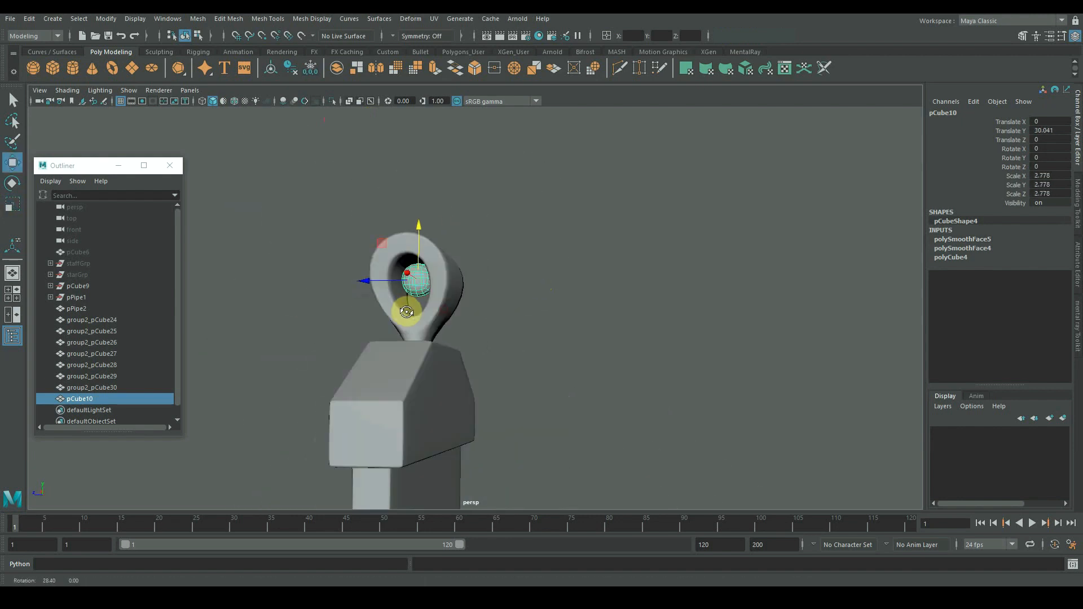
alt+drag(406, 310, 531, 184)
scroll(563, 307, down, 3)
click(563, 307)
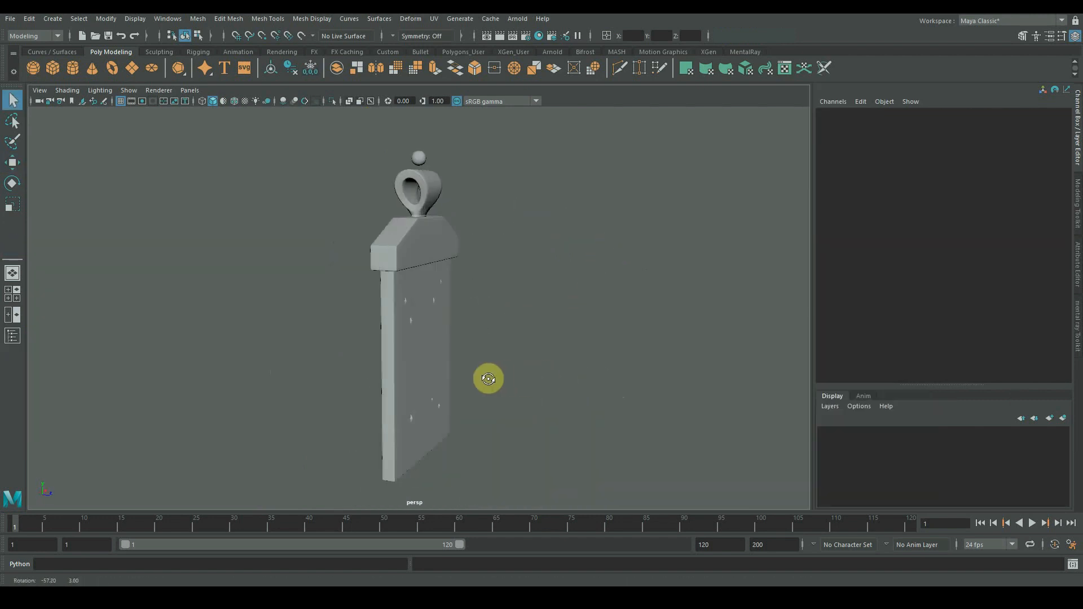
Step: Create a polygon cube scaled to 9.378 in X and Y and 5.247 in Z, at Translate Z 4.549 on the block's front
alt+drag(488, 377, 399, 370)
click(474, 350)
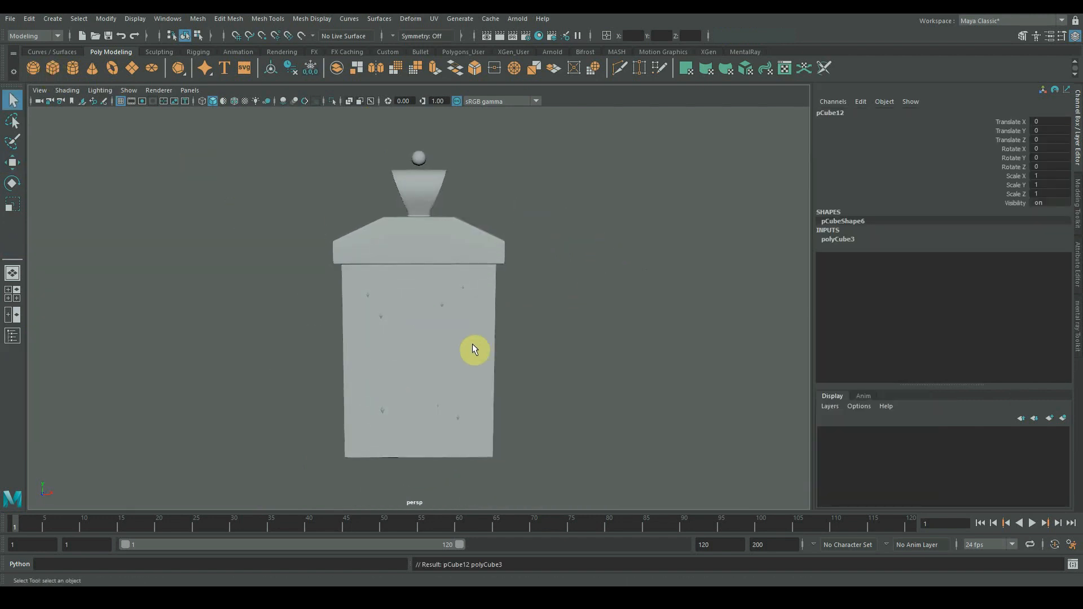
key(w)
alt+drag(474, 350, 467, 378)
key(w)
scroll(545, 415, up, 5)
alt+middle_drag(444, 416, 428, 331)
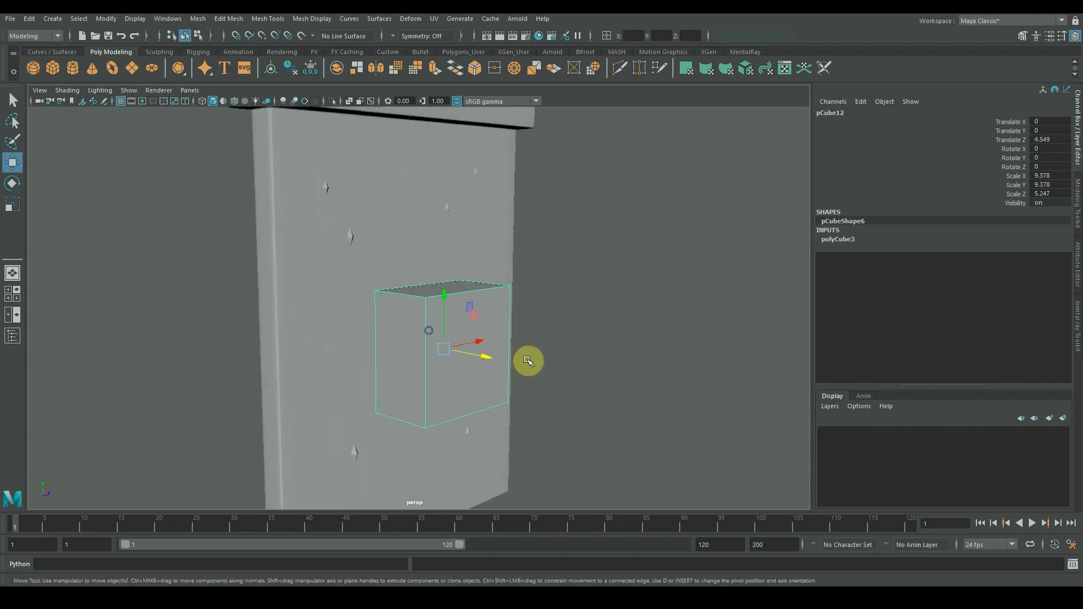
Step: Delete the new cube's surplus faces, keeping only a flat square
alt+drag(474, 370, 647, 380)
alt+drag(536, 361, 585, 352)
right_drag(576, 321, 576, 362)
click(547, 333)
drag(594, 343, 648, 347)
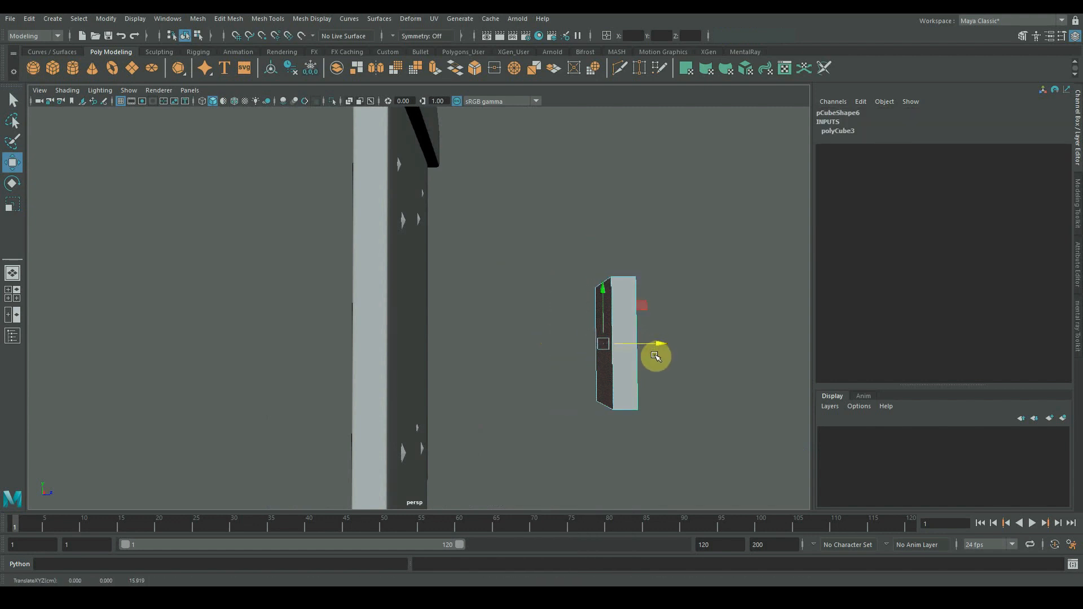
key(Delete)
right_drag(624, 261, 682, 250)
Step: Center the square on the block's front using the front view, at Translate X 0, Y 0.527 and Z -0.706
alt+drag(663, 282, 609, 332)
drag(623, 407, 459, 237)
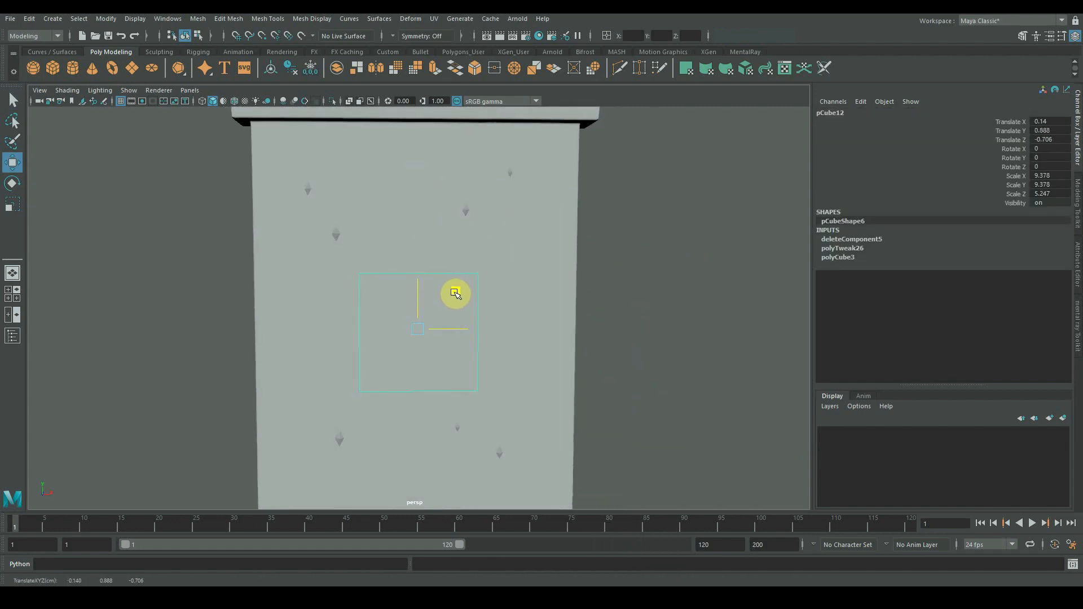
key(space)
key(space)
key(f)
scroll(476, 408, down, 8)
click(428, 416)
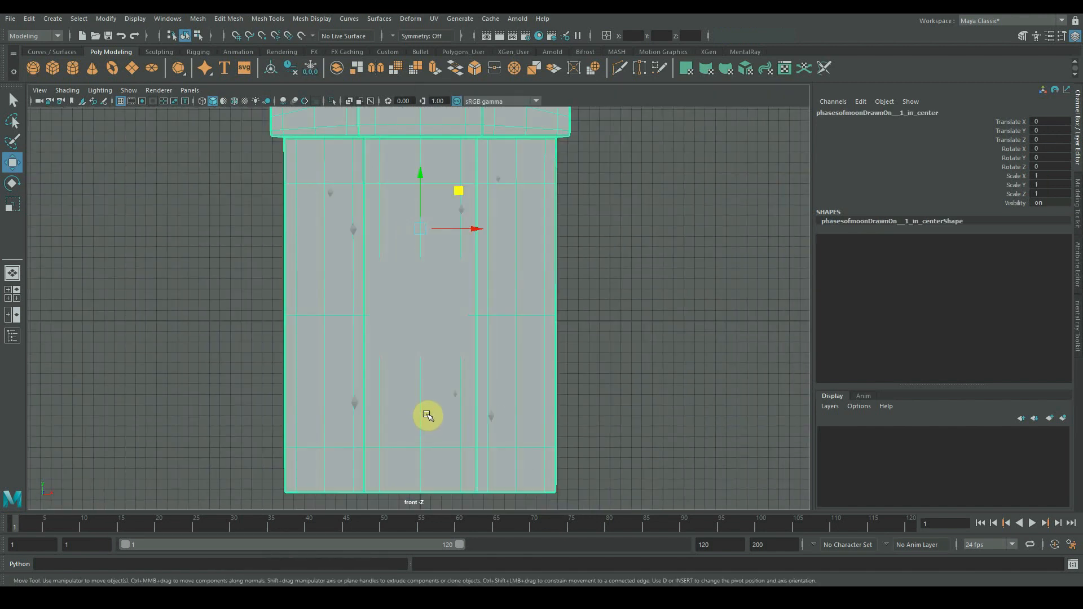
scroll(424, 366, up, 4)
click(433, 281)
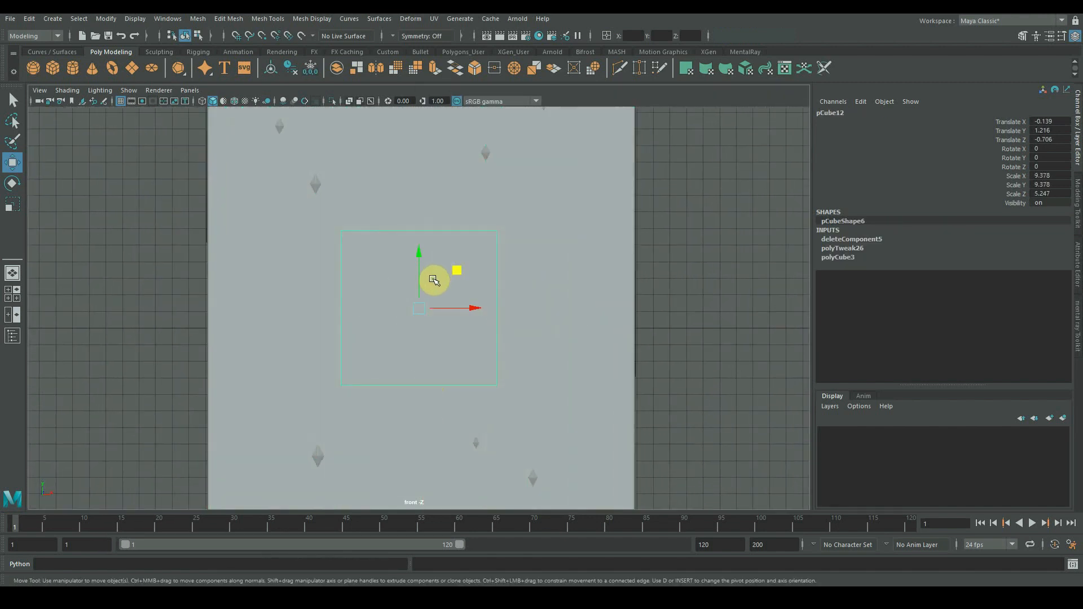
click(210, 102)
scroll(451, 306, up, 2)
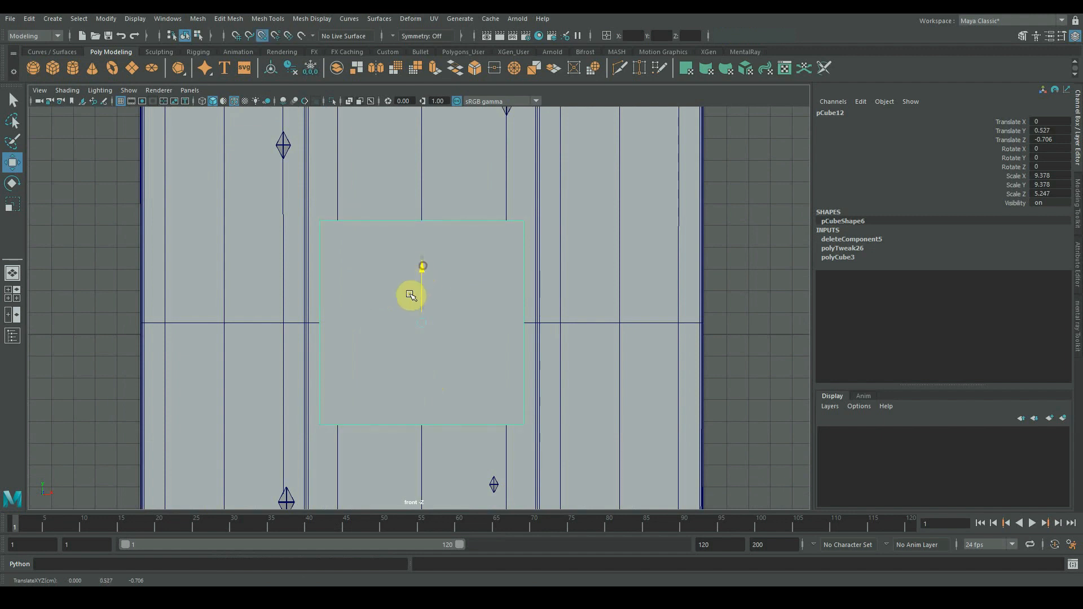
key(space)
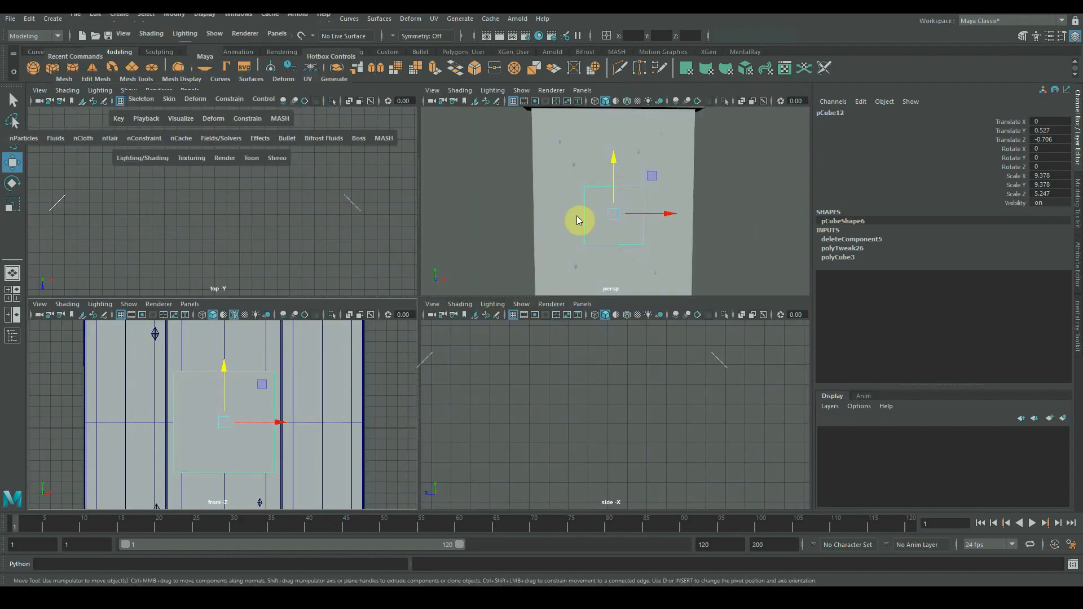
Step: Extrude the square's face in the perspective view to turn it into a slab
key(space)
right_drag(380, 263, 386, 340)
click(395, 335)
key(ctrl+e)
key(r)
Step: Smooth the slab three times into a round disc and flatten it to a Scale Z of 3.139
shift+right_drag(354, 391, 354, 391)
alt+drag(438, 379, 460, 362)
key(g)
key(w)
key(r)
alt+drag(408, 362, 473, 377)
key(w)
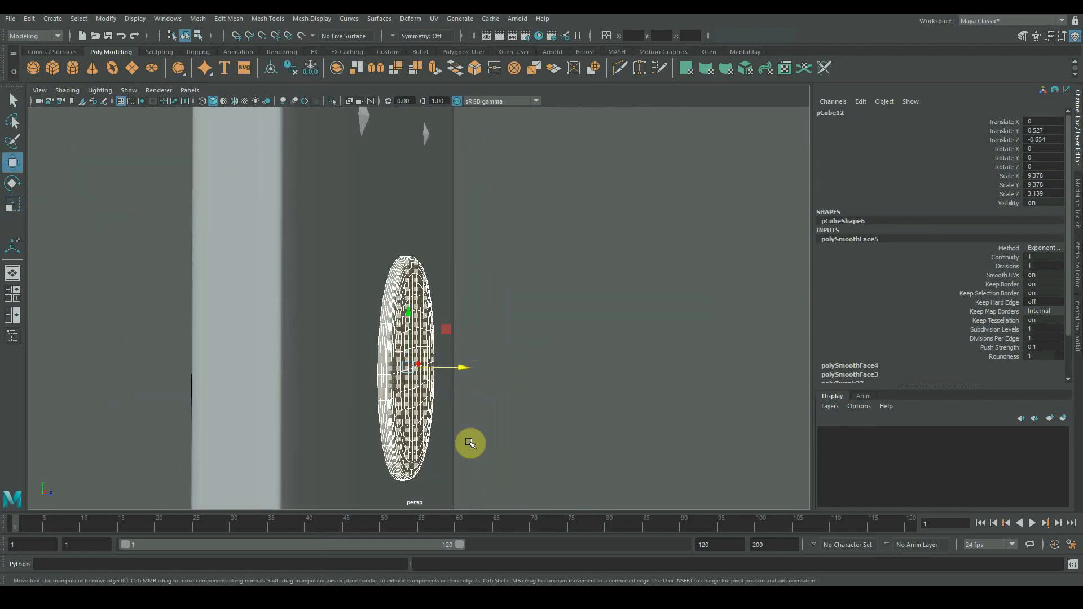
Step: Delete a surplus edge loop around the disc's rim, selecting it in the wireframe side view
key(space)
key(space)
click(202, 102)
scroll(484, 273, up, 3)
right_drag(415, 170, 398, 205)
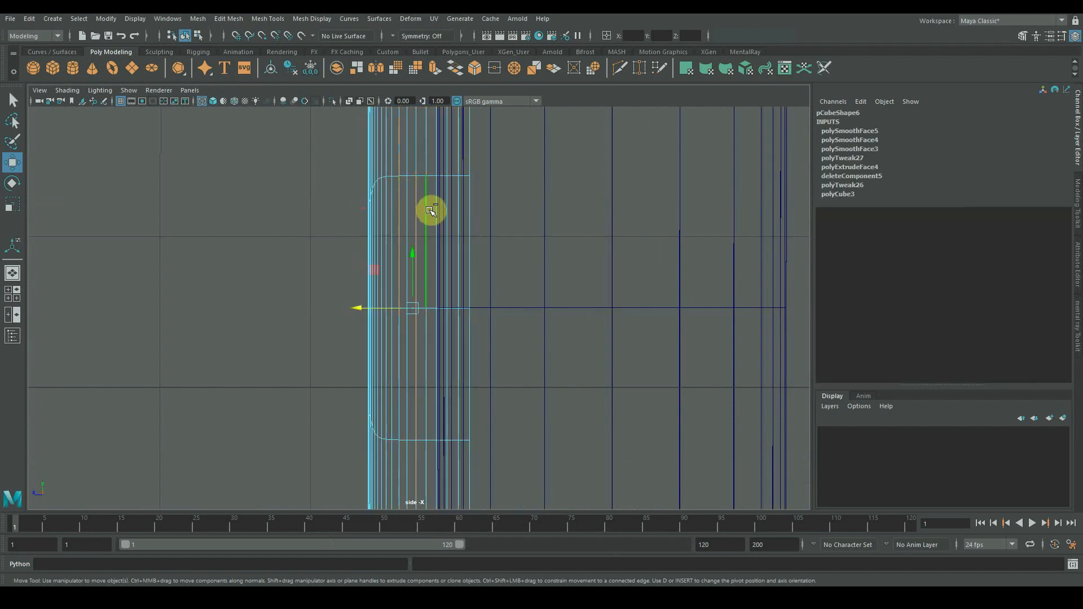
key(space)
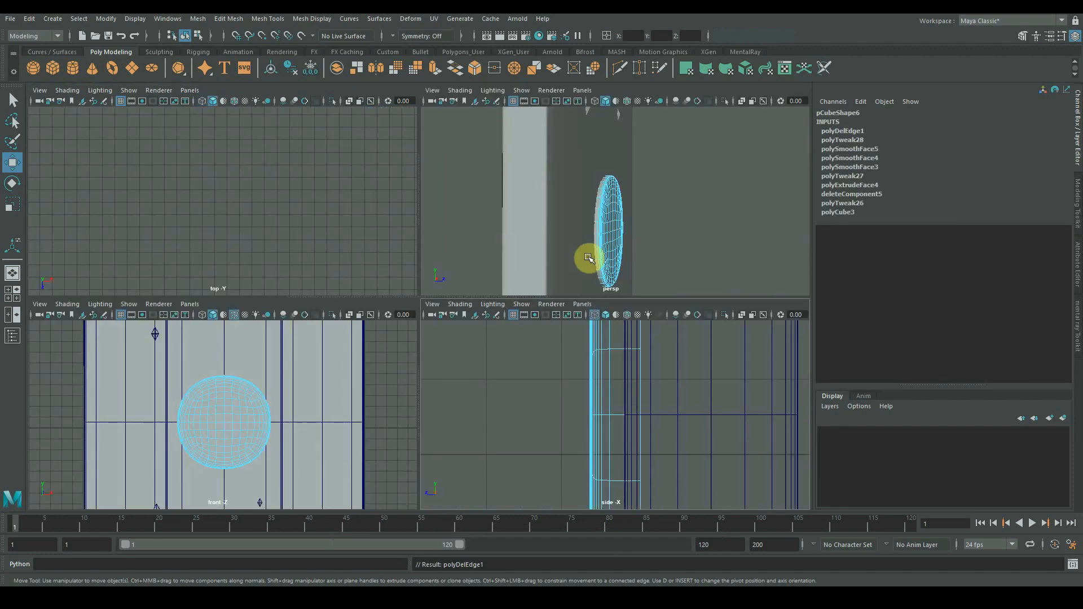
key(space)
Step: Enlarge the disc to a Scale X and Y of 11.053 and move it to about Translate X 3.667, Y 1.75, Z 0.145
alt+drag(468, 329, 430, 329)
key(q)
click(530, 302)
click(647, 269)
scroll(626, 305, down, 5)
mouse_move(575, 363)
alt+mouse_down()
mouse_move(520, 364)
mouse_move(575, 351)
alt+mouse_up()
click(428, 338)
key(r)
scroll(451, 338, up, 5)
key(w)
Step: Push the disc's four central faces inward with a wide soft selection to dish its front
right_drag(466, 246, 467, 276)
alt+drag(497, 275, 418, 258)
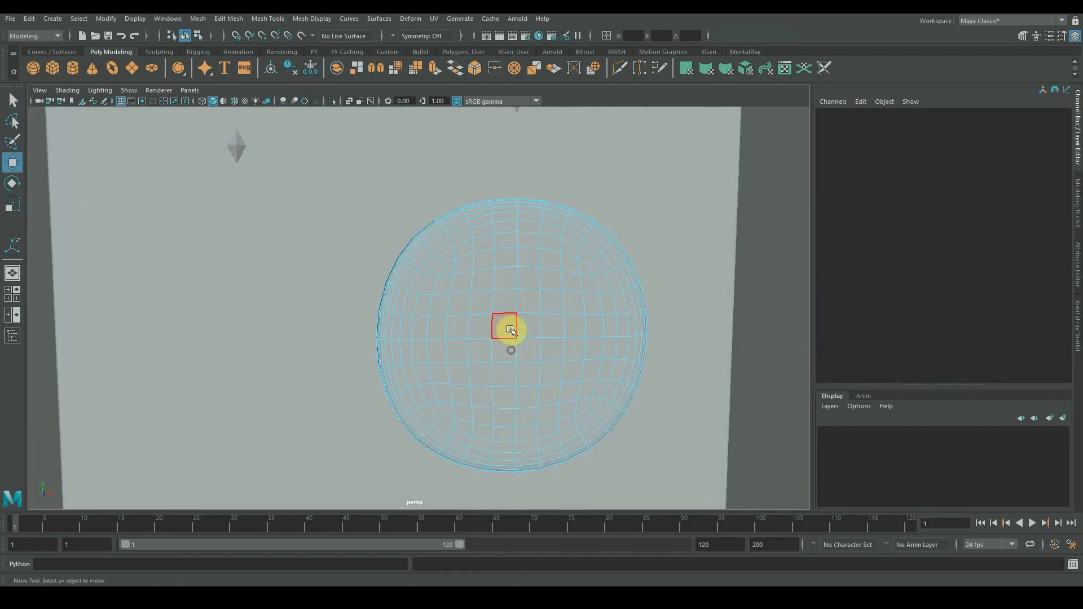
click(507, 328)
shift+click(528, 327)
shift+click(529, 346)
shift+click(508, 348)
alt+drag(508, 348, 564, 354)
key(b)
drag(472, 341, 511, 351)
key(b)
drag(482, 316, 506, 315)
drag(520, 318, 504, 317)
alt+drag(438, 309, 464, 299)
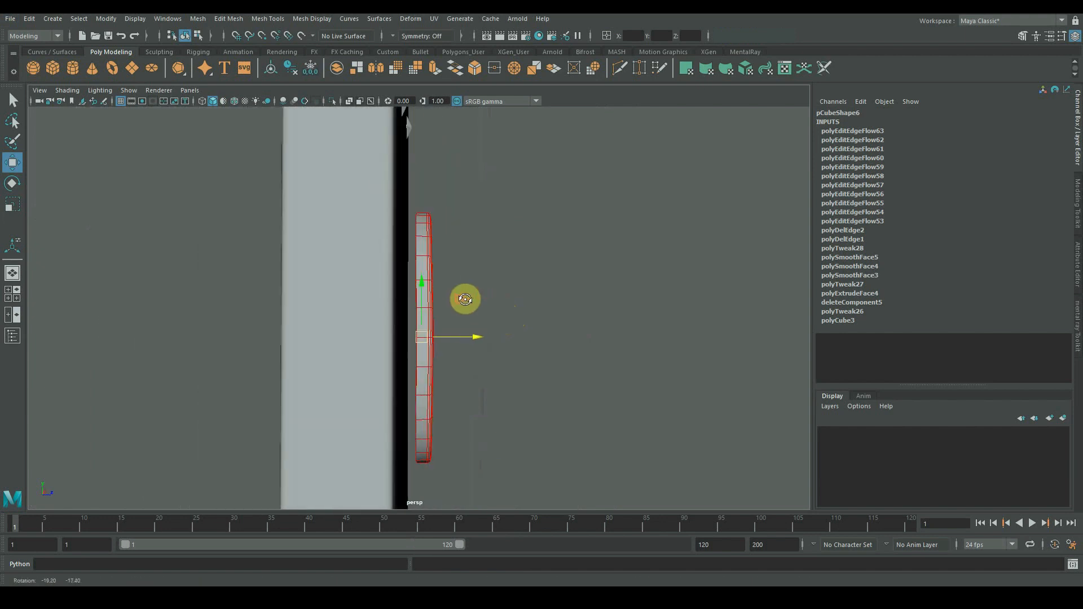
Step: Check the dished disc in the side view and move it back against the block's front face
key(space)
alt+right_drag(679, 401, 621, 419)
key(space)
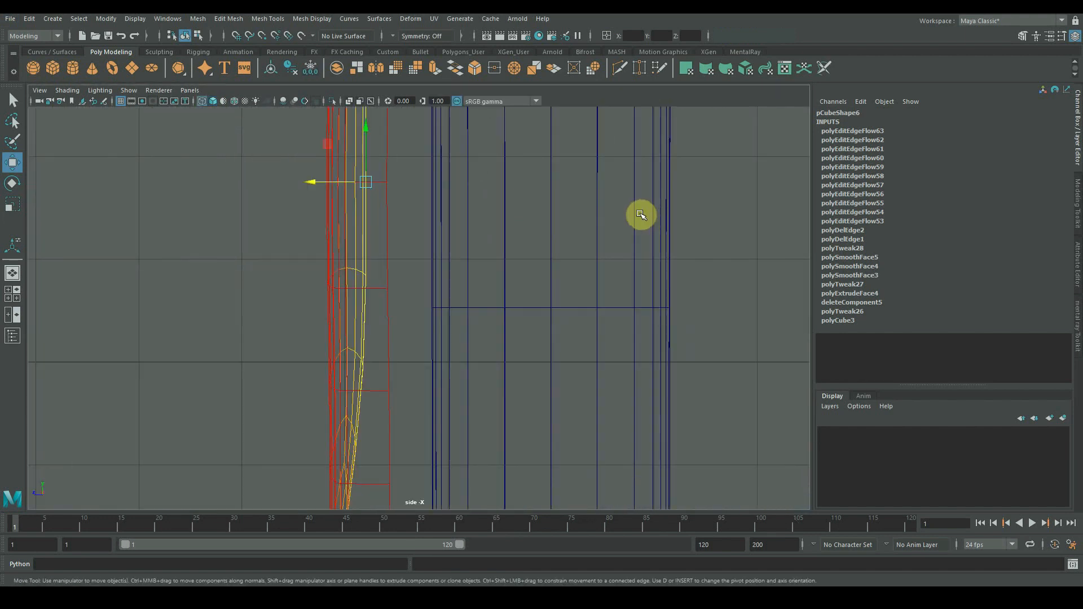
key(space)
key(space)
right_drag(430, 249, 484, 226)
alt+right_drag(528, 390, 540, 397)
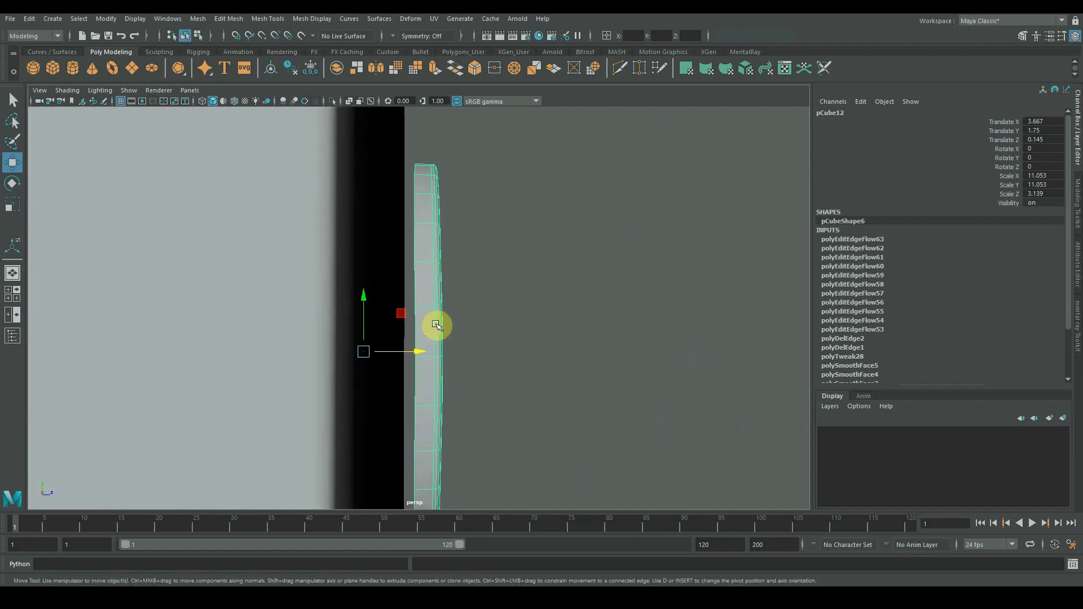
right_drag(434, 277, 440, 310)
drag(479, 352, 379, 367)
Step: Inspect the pendant with its front disc from several angles
scroll(669, 346, down, 8)
click(669, 345)
alt+drag(536, 344, 514, 319)
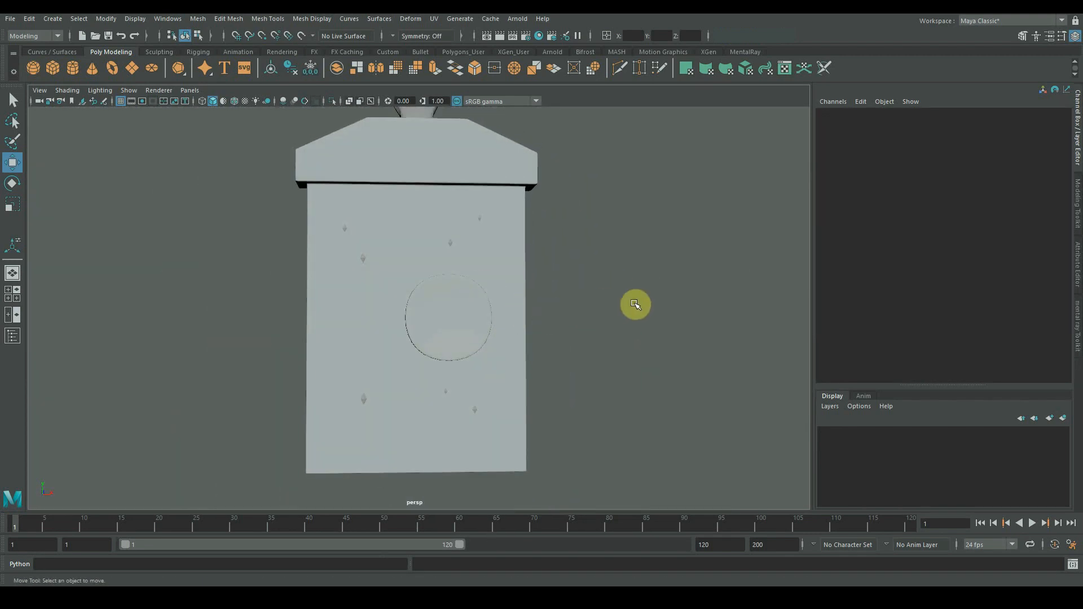
alt+right_drag(635, 304, 529, 303)
alt+drag(529, 302, 591, 398)
alt+right_drag(658, 391, 361, 388)
alt+drag(532, 366, 471, 370)
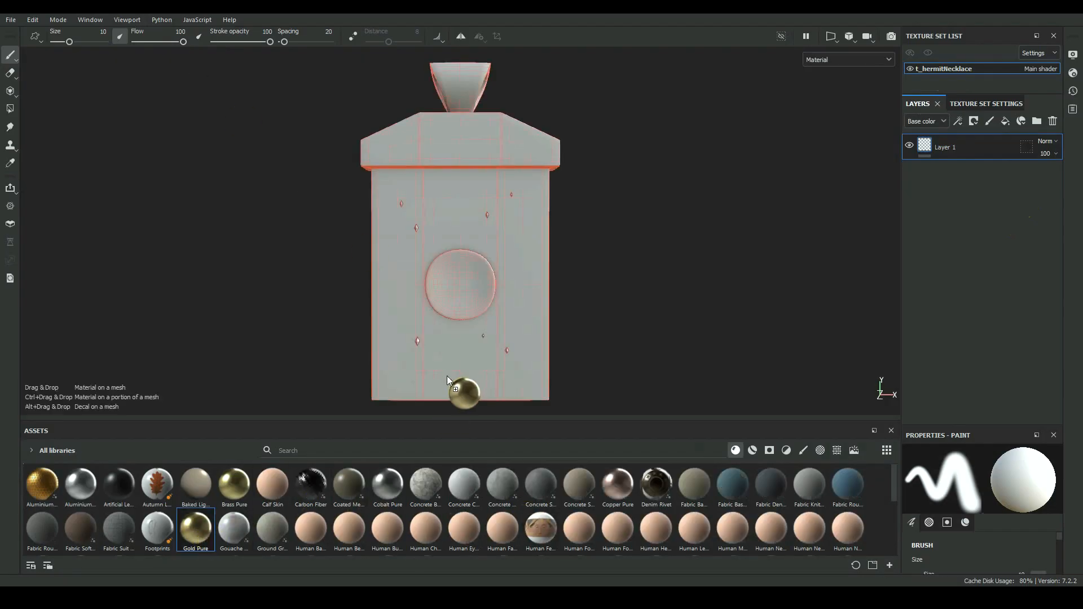
Step: Switch to Substance Painter, give the pendant Gold Pure with an Aluminium Pure layer above it, and delete the empty Layer 1
drag(447, 376, 448, 377)
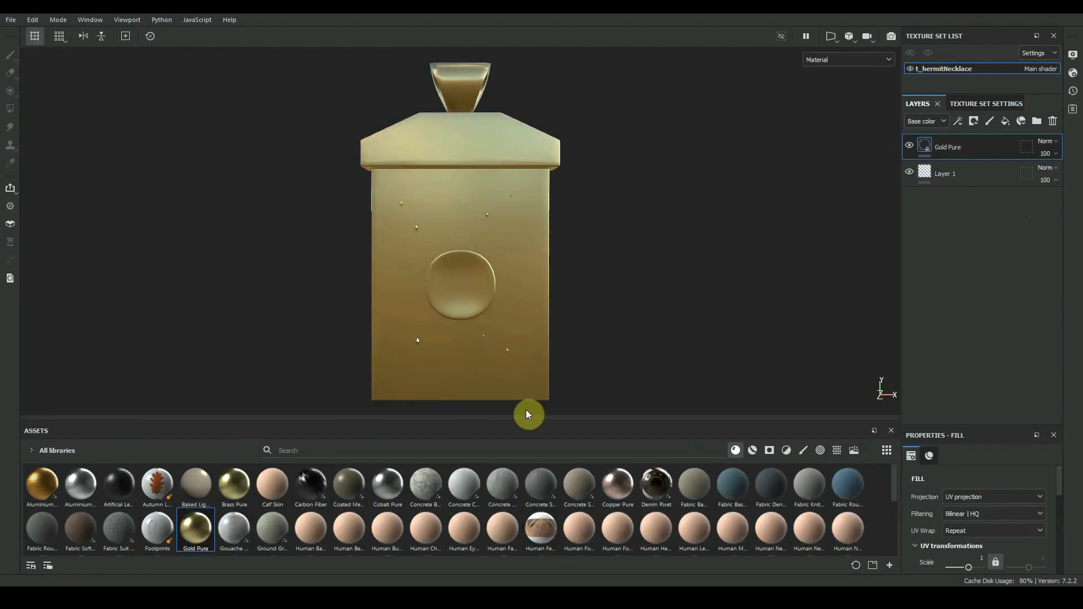
drag(965, 141, 965, 142)
click(1015, 204)
click(1053, 121)
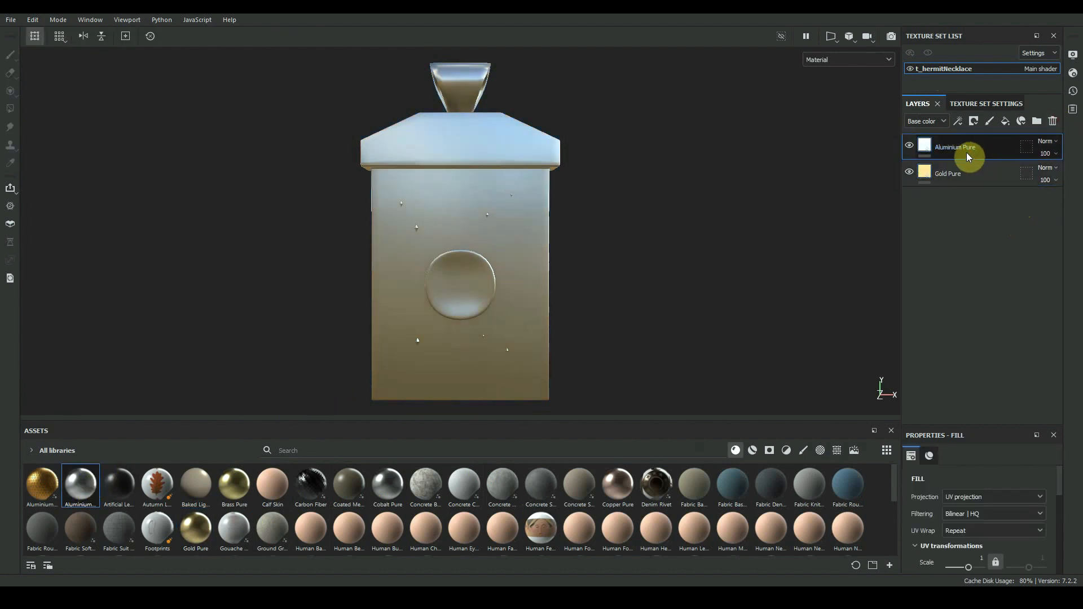
Step: Add a black mask to the Aluminium Pure layer and set Polygon Fill to fill whole mesh parts
right_click(967, 153)
click(965, 38)
key(4)
click(71, 36)
Step: Fill the small diamonds and the central disc in the mask so they take the aluminium, and return to the material view
click(418, 341)
key(c)
key(c)
key(c)
key(c)
key(c)
key(c)
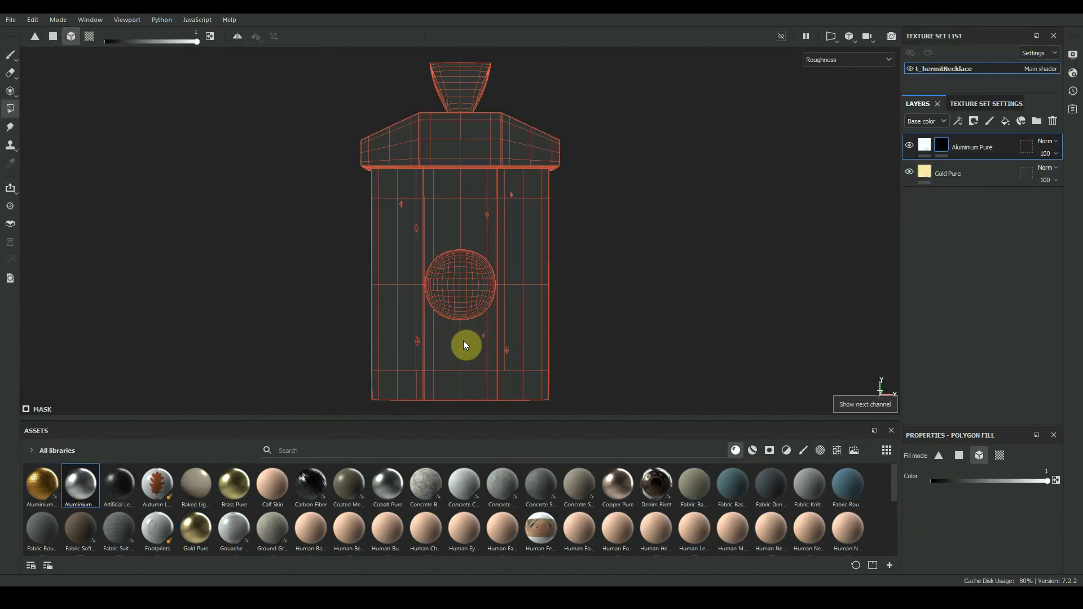
alt+right_drag(494, 332, 541, 333)
click(472, 340)
click(440, 251)
alt+middle_drag(395, 151, 439, 287)
mouse_move(439, 287)
alt+right_down()
mouse_move(530, 249)
mouse_move(658, 293)
mouse_move(517, 242)
alt+right_up()
key(1)
key(m)
Step: Add the Gold Damaged smart material below the Aluminium Pure layer and remove the trial Bronze Armor material
click(752, 450)
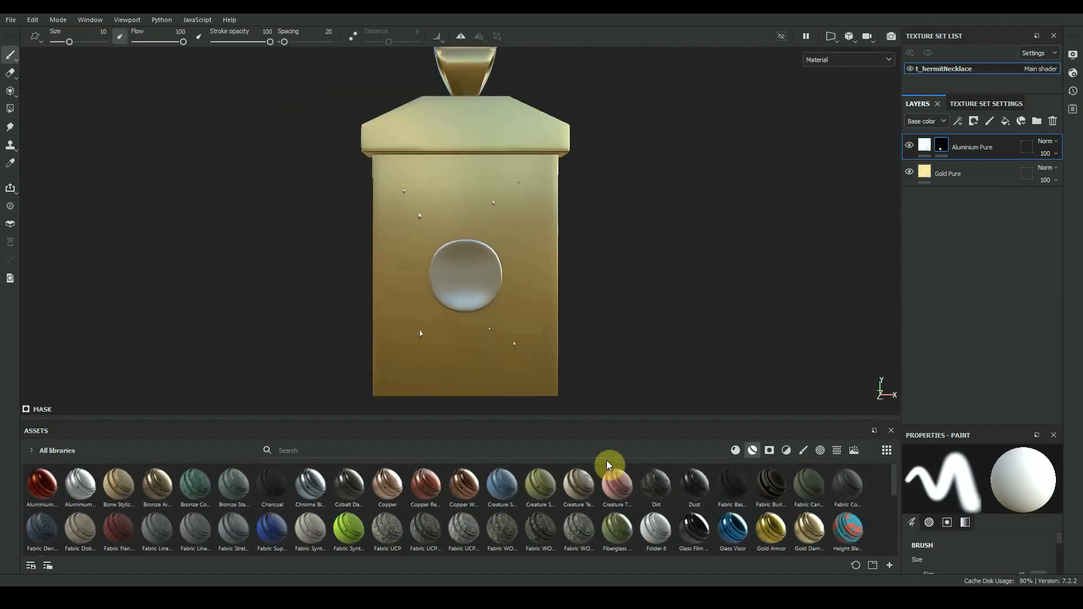
drag(947, 169, 1024, 196)
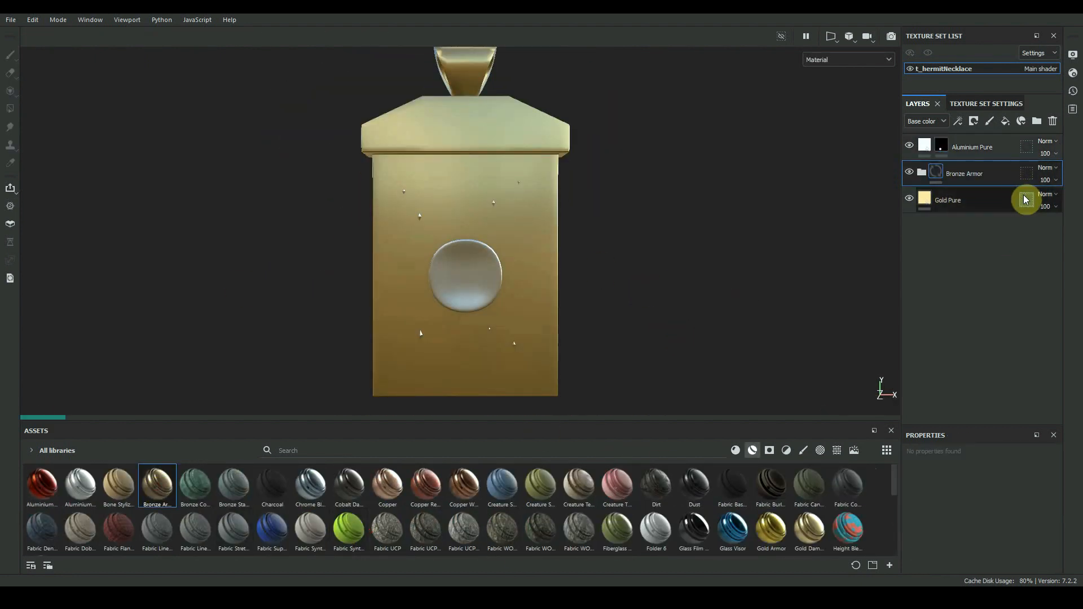
drag(809, 529, 985, 152)
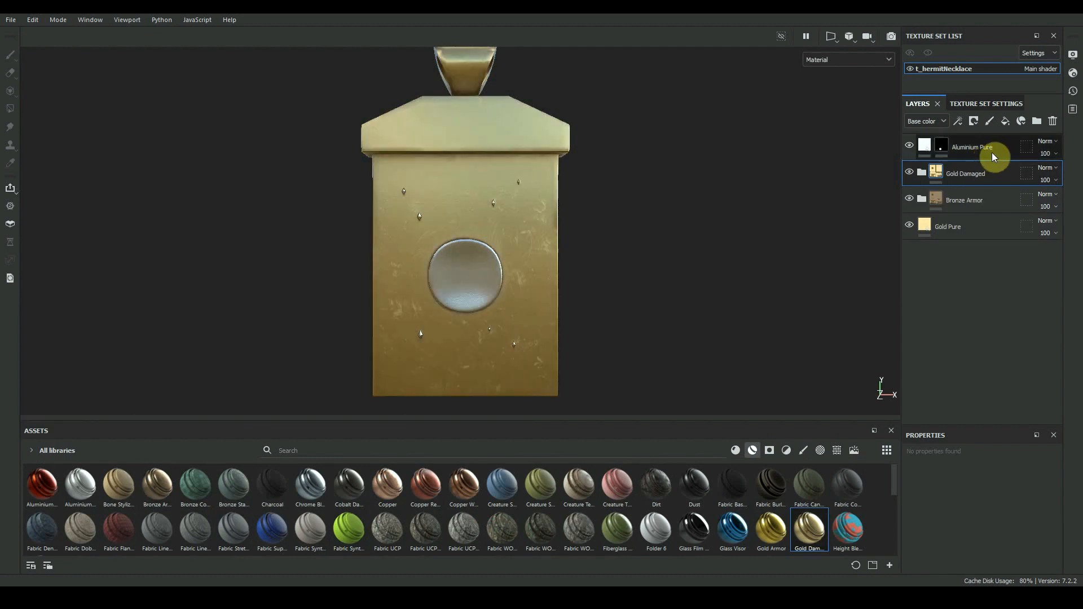
click(993, 198)
click(1054, 122)
Step: Add the Bronze Armor smart material above Gold Damaged and give it a black mask
mouse_move(664, 283)
alt+mouse_down()
mouse_move(657, 312)
mouse_move(684, 336)
mouse_move(143, 288)
mouse_move(655, 285)
mouse_move(786, 266)
mouse_move(735, 245)
mouse_move(665, 269)
alt+mouse_up()
scroll(785, 266, up, 3)
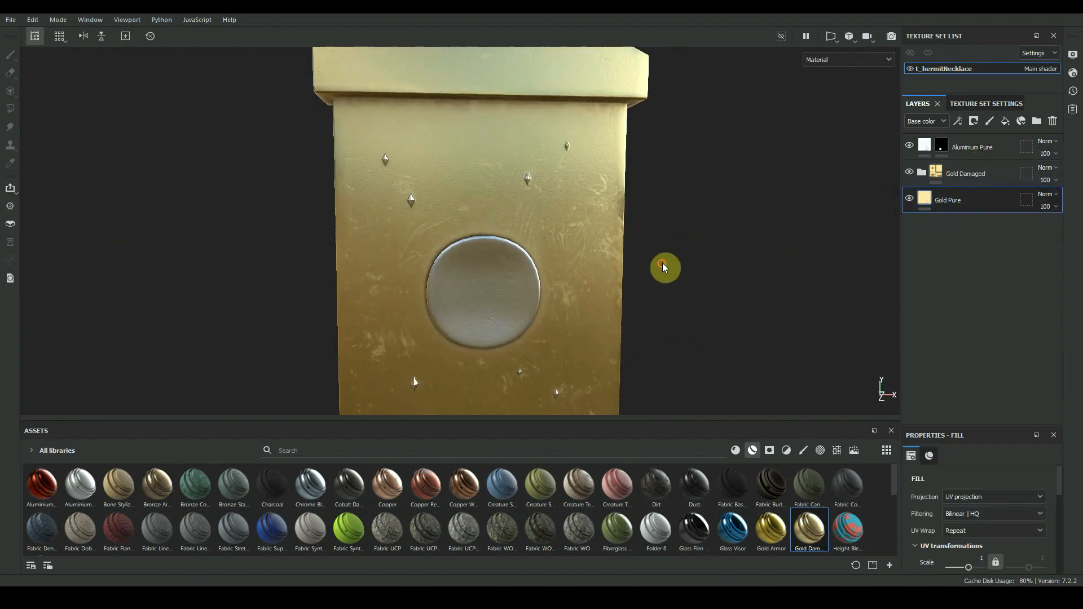
scroll(742, 261, down, 3)
drag(157, 485, 981, 160)
right_click(981, 174)
click(1009, 192)
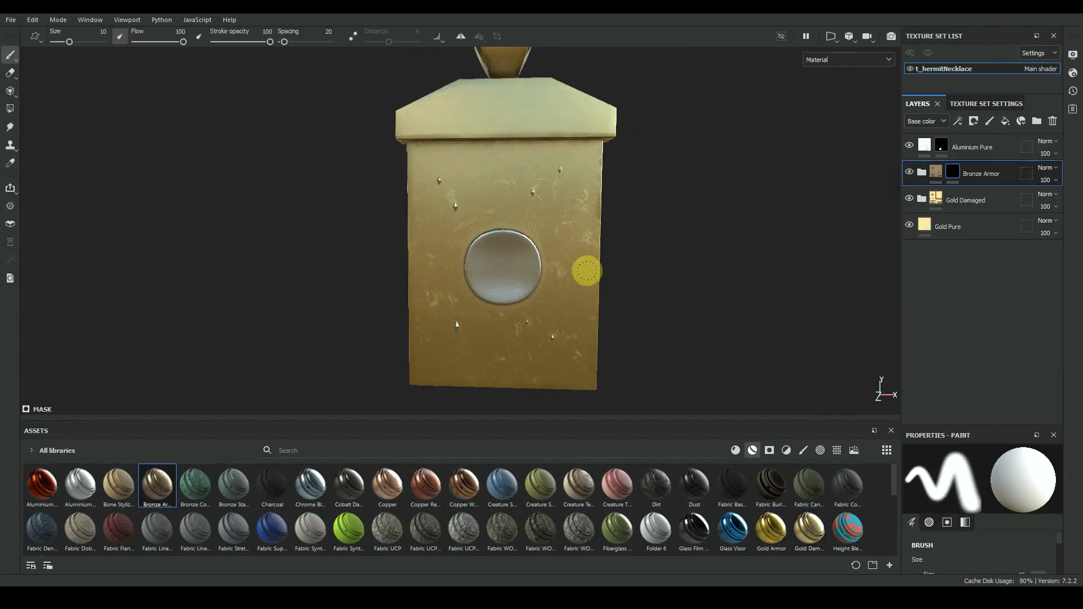
Step: Turn on symmetry and paint eight round bronze dots around the central disc with a size 10 brush
click(890, 431)
key(l)
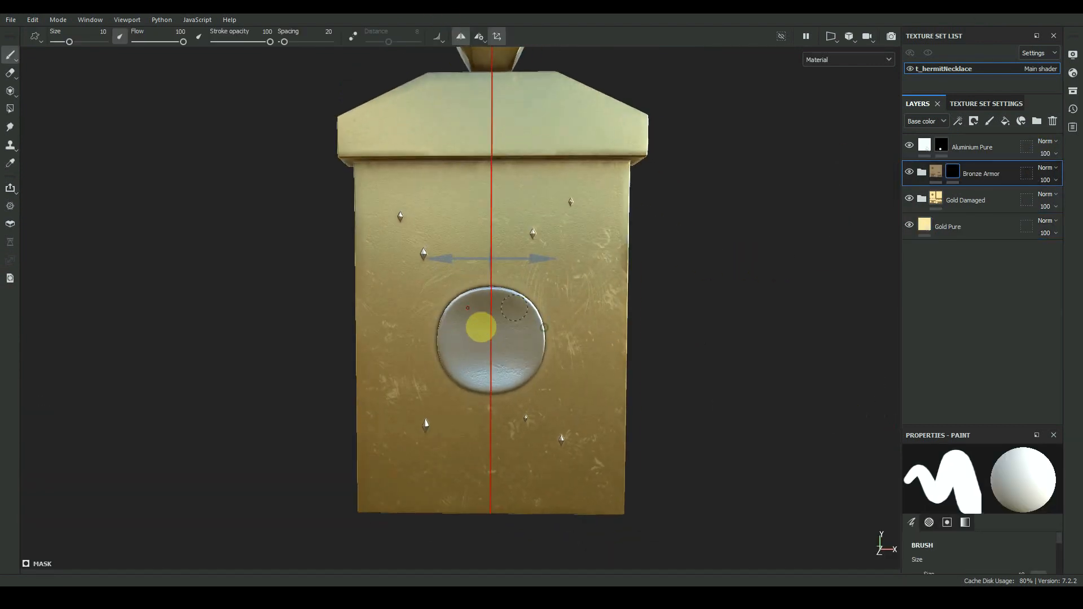
scroll(491, 259, up, 3)
alt+middle_drag(490, 244, 519, 199)
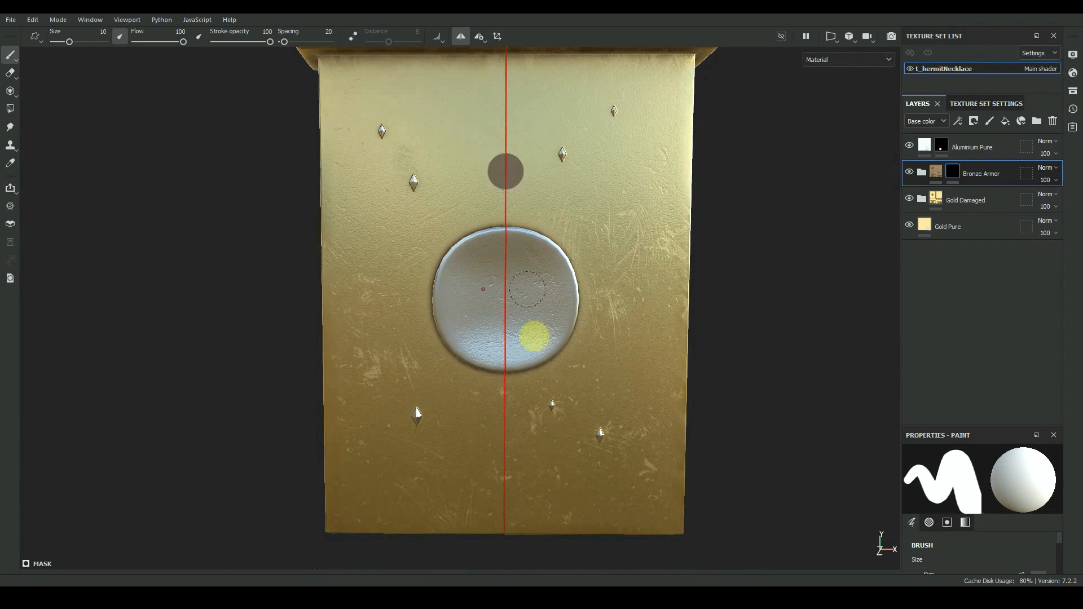
alt+middle_drag(534, 417, 535, 393)
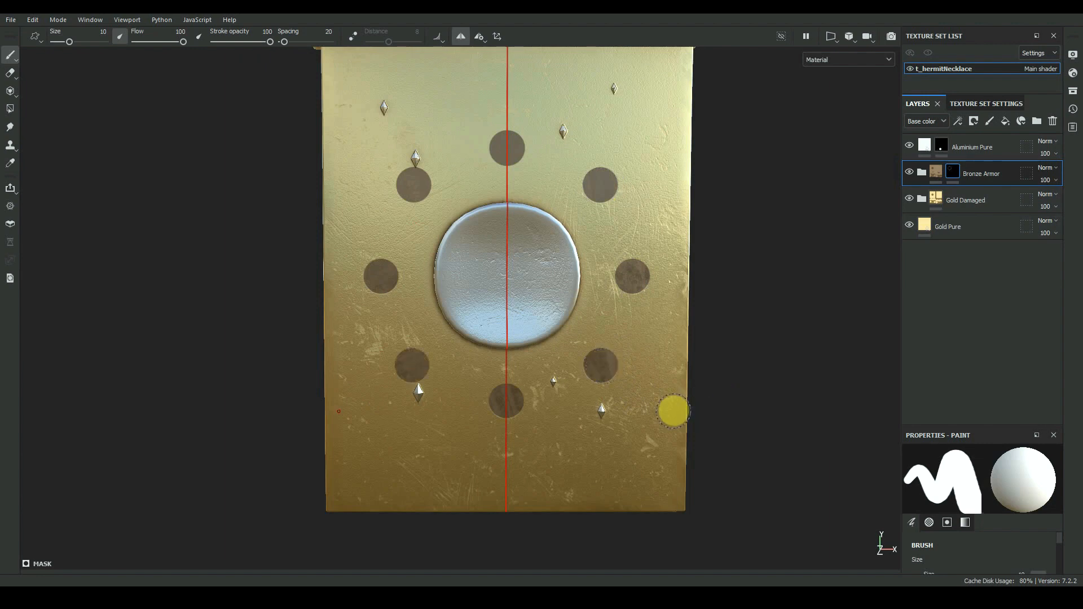
Step: Turn off symmetry and erase the upper-right and lower-right dots into crescents and the right dot into a ring, using brush size 8.26
alt+drag(544, 393, 554, 404)
key(l)
key(x)
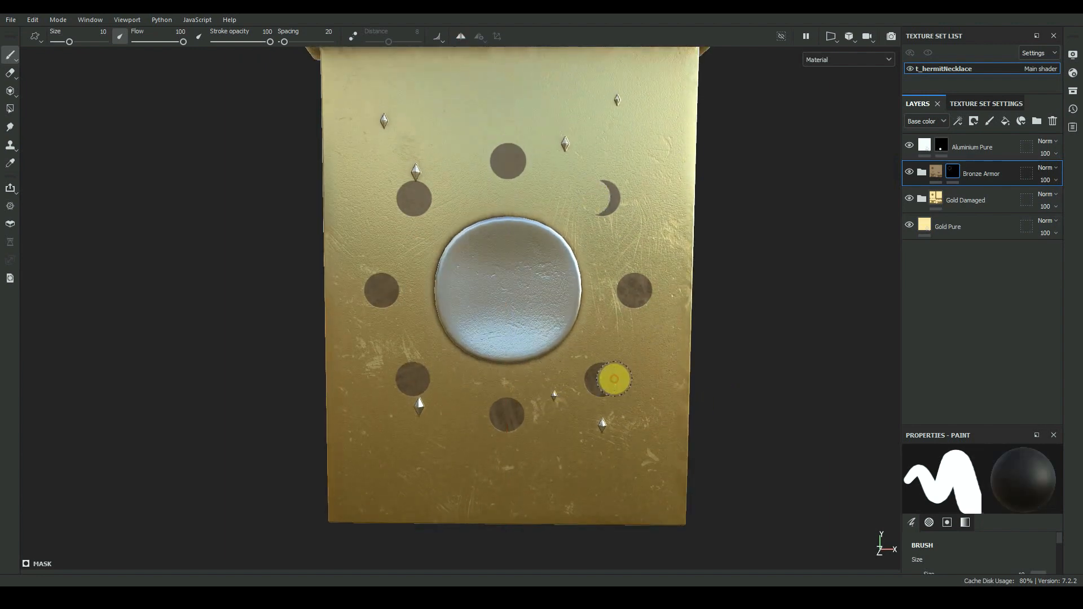
scroll(636, 303, up, 4)
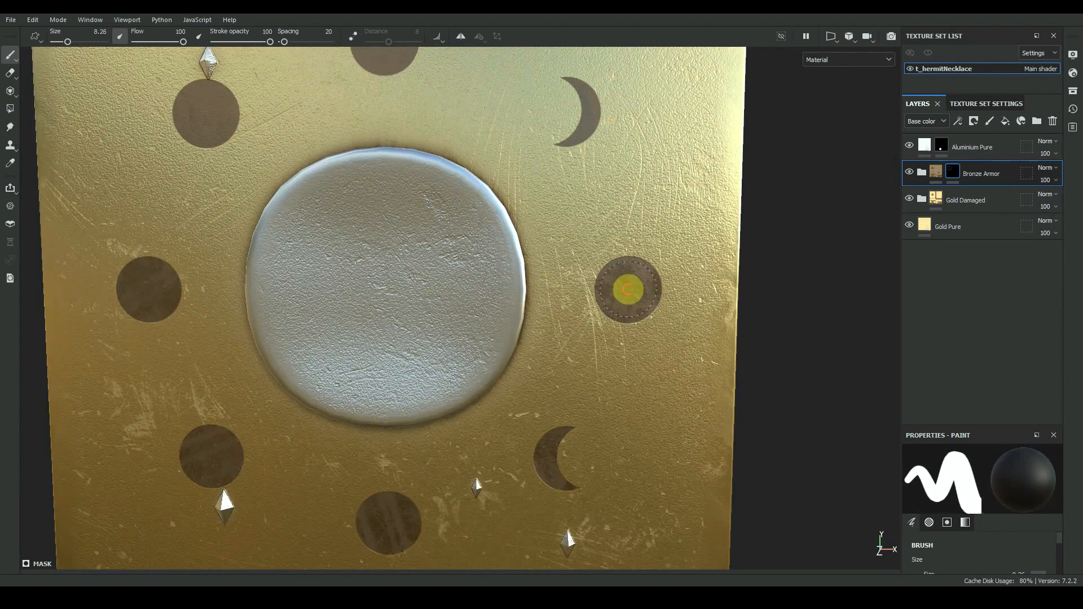
key(f)
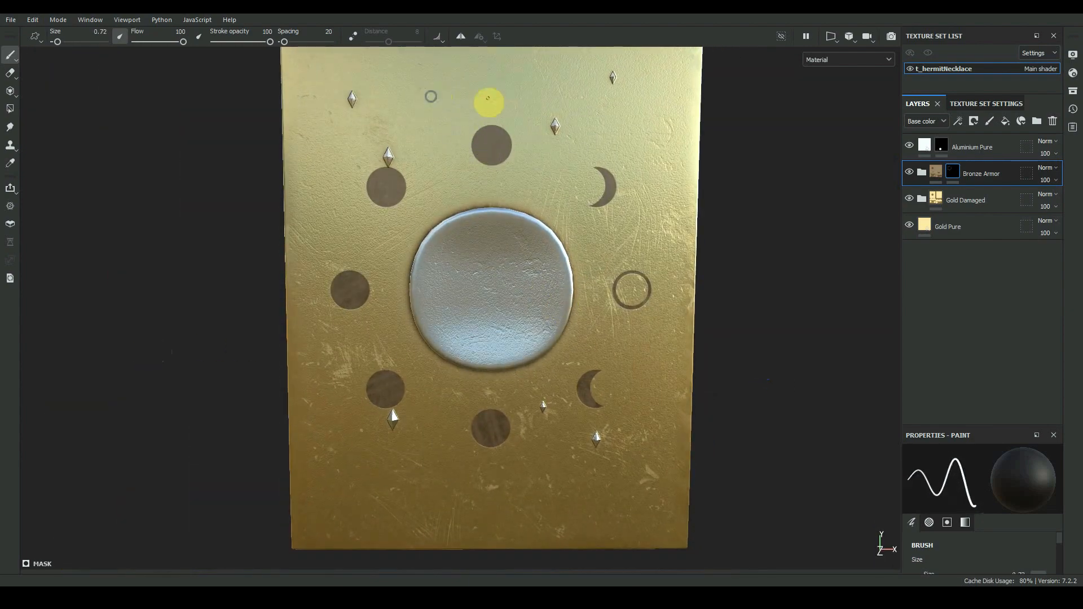
Step: Erase the left half of the top dot and the right half of the bottom dot, using brush sizes 0.72 and 3.19
scroll(489, 102, up, 5)
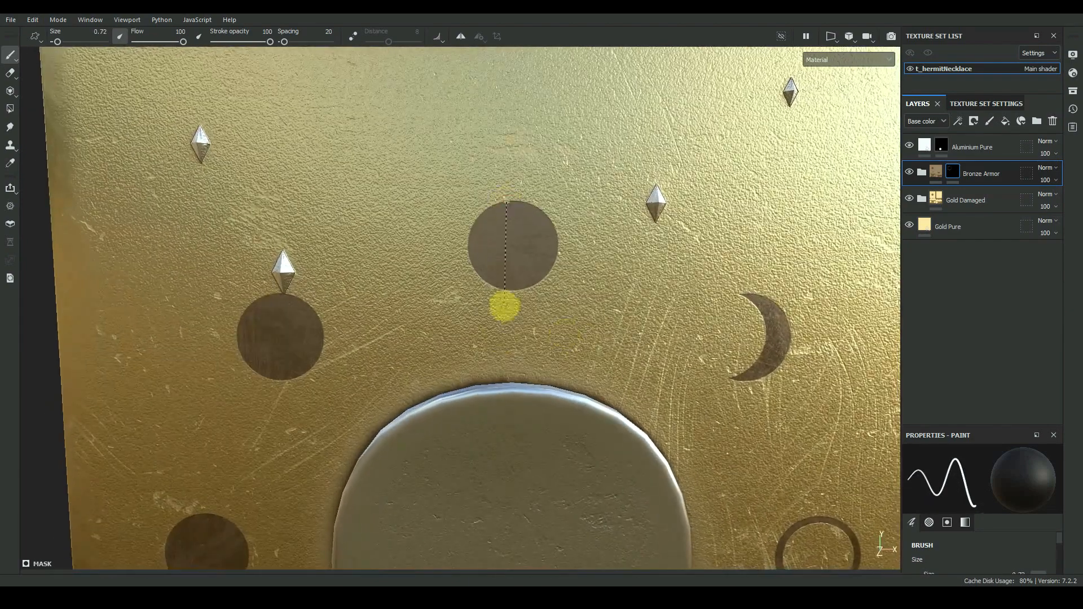
alt+middle_drag(498, 338, 527, 237)
alt+right_drag(542, 315, 609, 408)
ctrl+right_drag(576, 322, 539, 319)
alt+drag(511, 307, 510, 304)
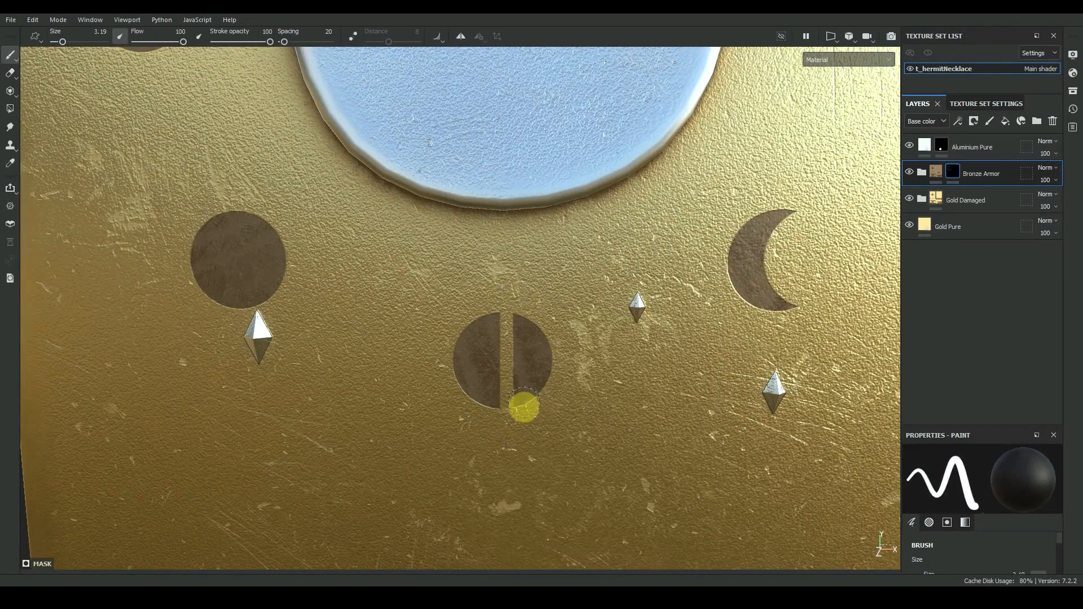
alt+middle_drag(542, 410, 598, 508)
alt+right_drag(598, 507, 561, 398)
alt+middle_drag(561, 398, 587, 449)
alt+right_drag(587, 449, 752, 473)
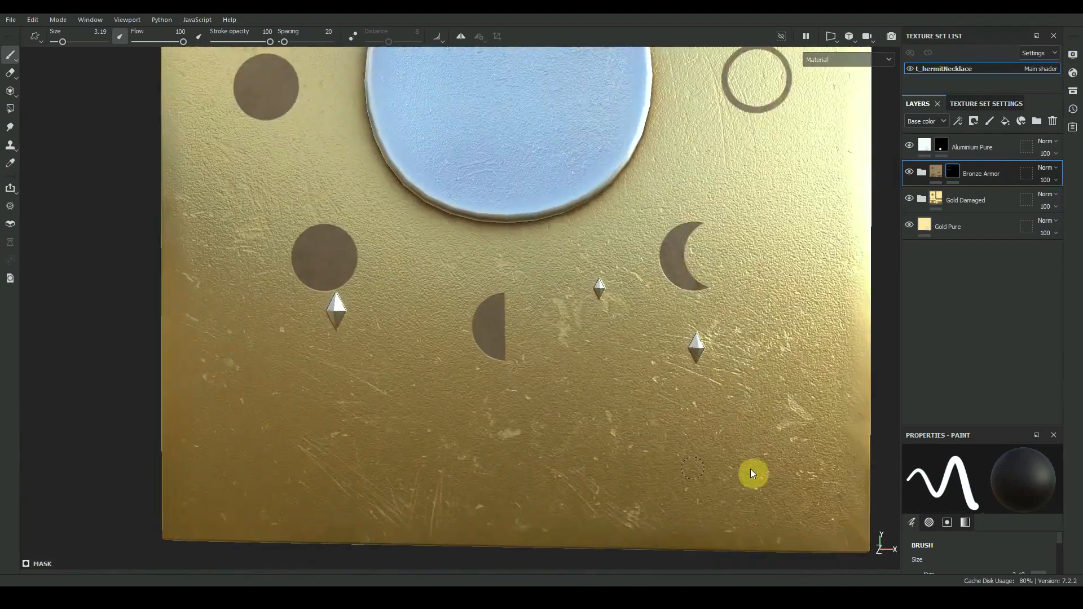
Step: Check the painted moon shapes in the 2D texture view and return to the 3D view of the upper dots
key(F3)
alt+middle_drag(429, 258, 539, 361)
alt+right_drag(538, 361, 480, 486)
alt+middle_drag(481, 486, 515, 440)
key(F2)
alt+middle_drag(585, 226, 615, 541)
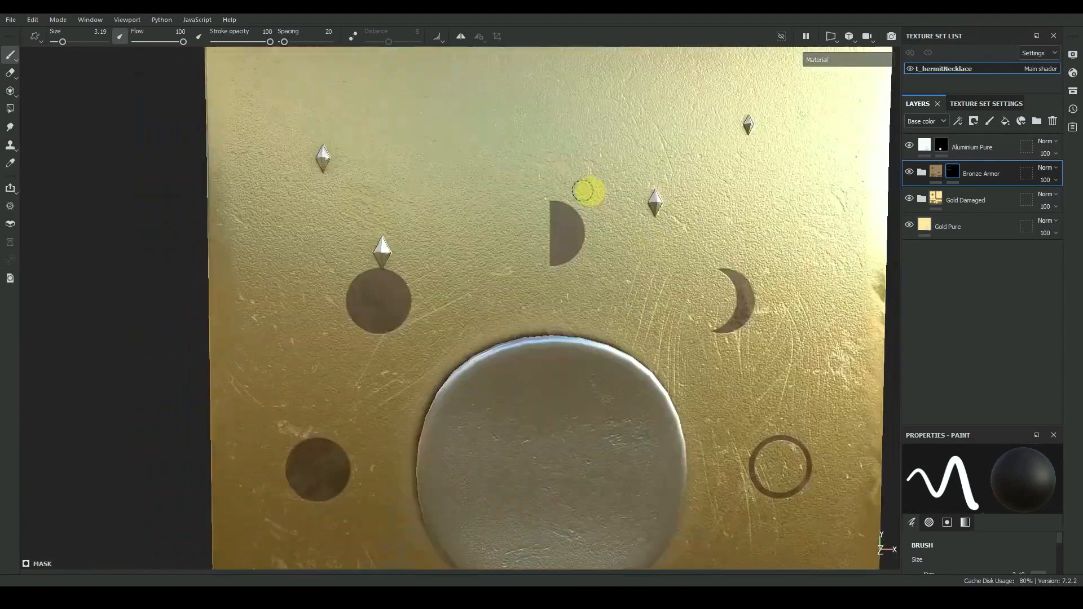
Step: Erase the left edge of the upper-left bronze dot to shape a gibbous moon, using brush size 0.64 and spacing 1
alt+right_drag(587, 191, 615, 209)
alt+middle_drag(571, 159, 520, 194)
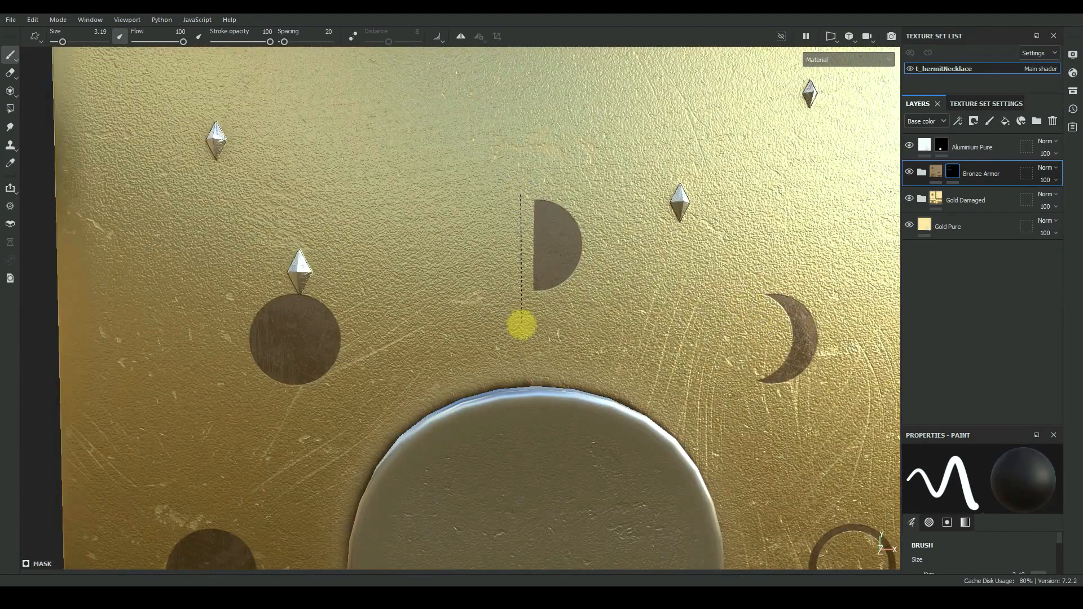
alt+right_drag(521, 325, 459, 321)
alt+middle_drag(459, 322, 538, 155)
alt+right_drag(538, 155, 522, 152)
alt+middle_drag(482, 195, 519, 334)
alt+right_drag(519, 333, 583, 367)
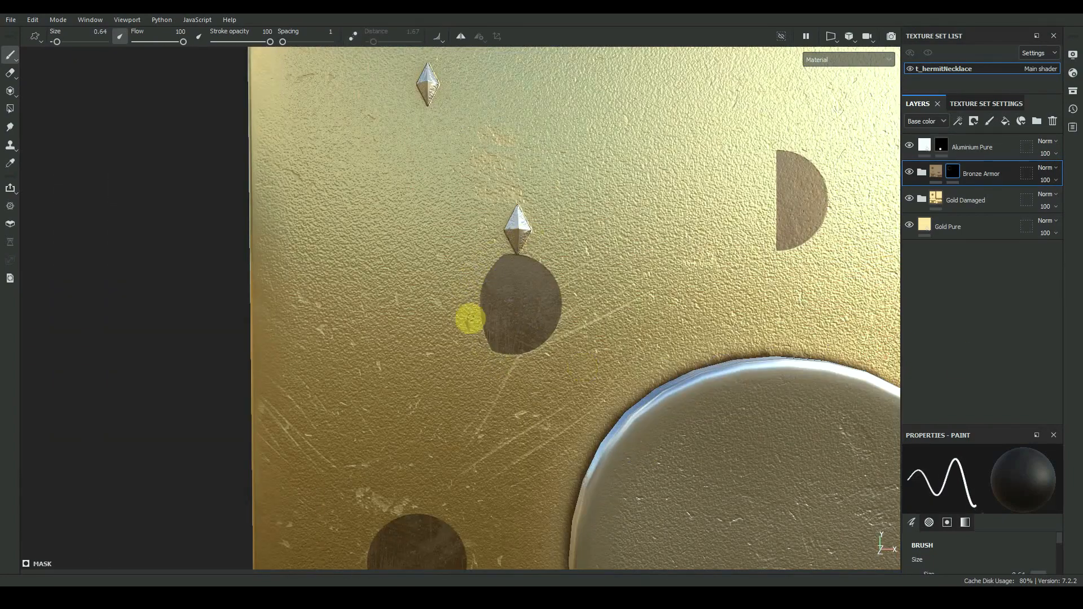
Step: Erase the right edge of the lower-left bronze dot to shape a gibbous moon, using brush size 1.7
alt+middle_drag(567, 424, 560, 226)
key(d)
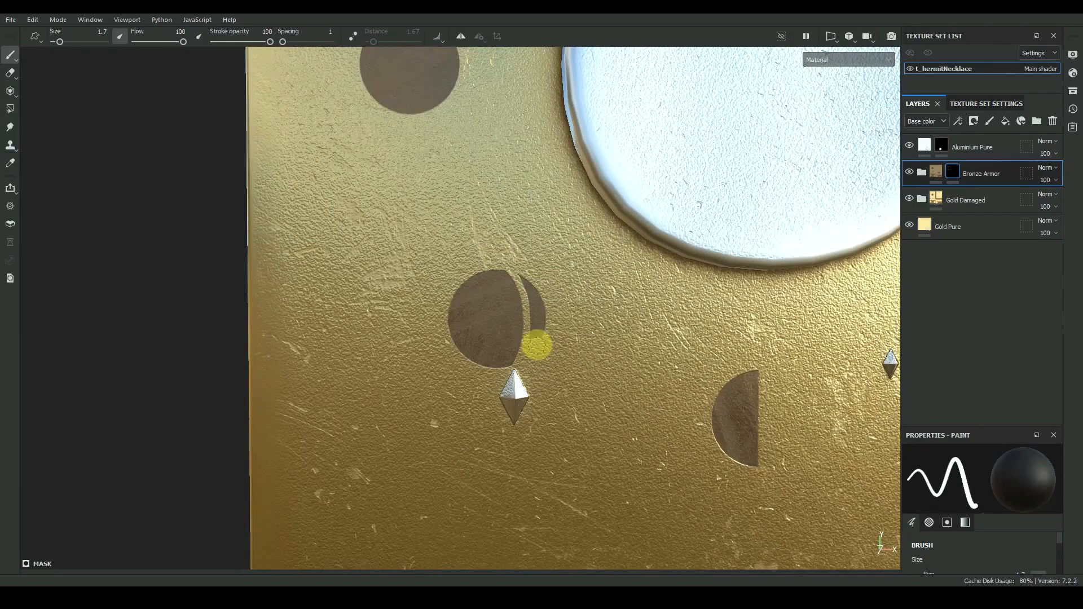
key(d)
Step: Check the eight moon shapes in the single-channel views, including roughness and mask, and return to the material view
key(c)
key(c)
key(c)
key(c)
key(c)
key(c)
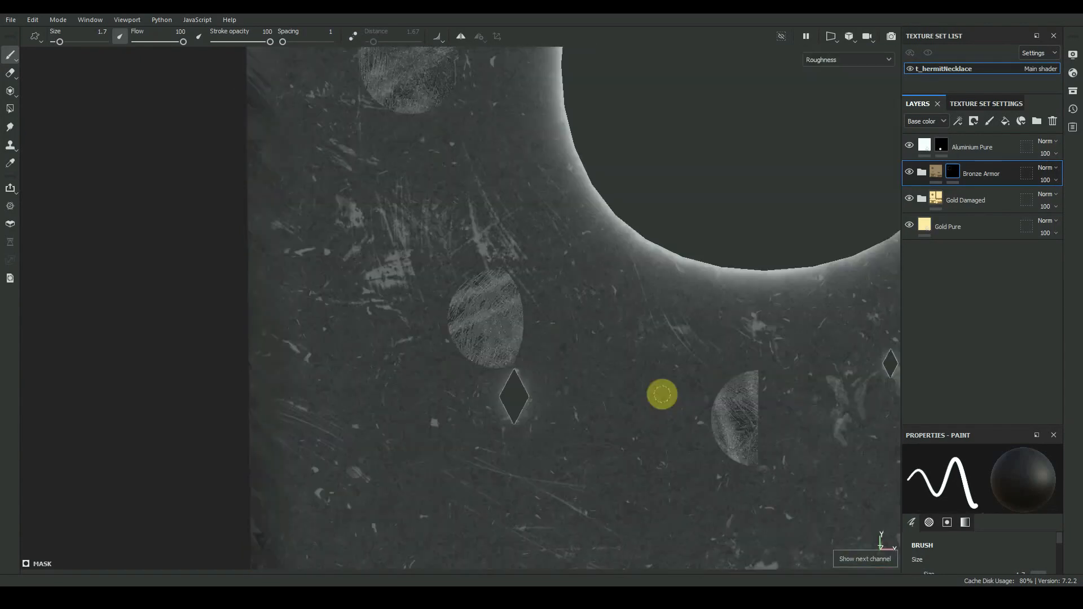
alt+middle_drag(533, 192, 531, 395)
alt+right_drag(531, 395, 580, 279)
alt+middle_drag(579, 279, 649, 193)
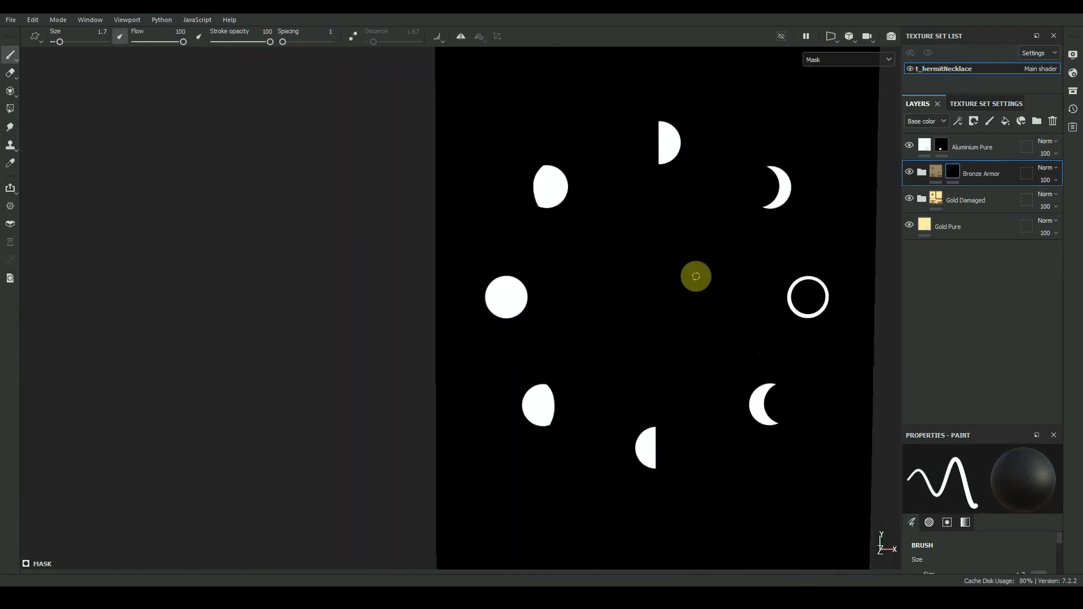
key(m)
Step: Add a fill layer above Sharpen inside the Bronze Armor folder and set its height to -1 to engrave the moon phases
alt+middle_drag(846, 318, 773, 327)
alt+right_drag(773, 327, 570, 305)
alt+middle_drag(582, 282, 550, 305)
alt+right_drag(549, 305, 515, 333)
mouse_move(515, 334)
alt+mouse_down()
mouse_move(496, 350)
mouse_move(508, 304)
mouse_move(680, 273)
mouse_move(668, 295)
alt+mouse_up()
click(921, 173)
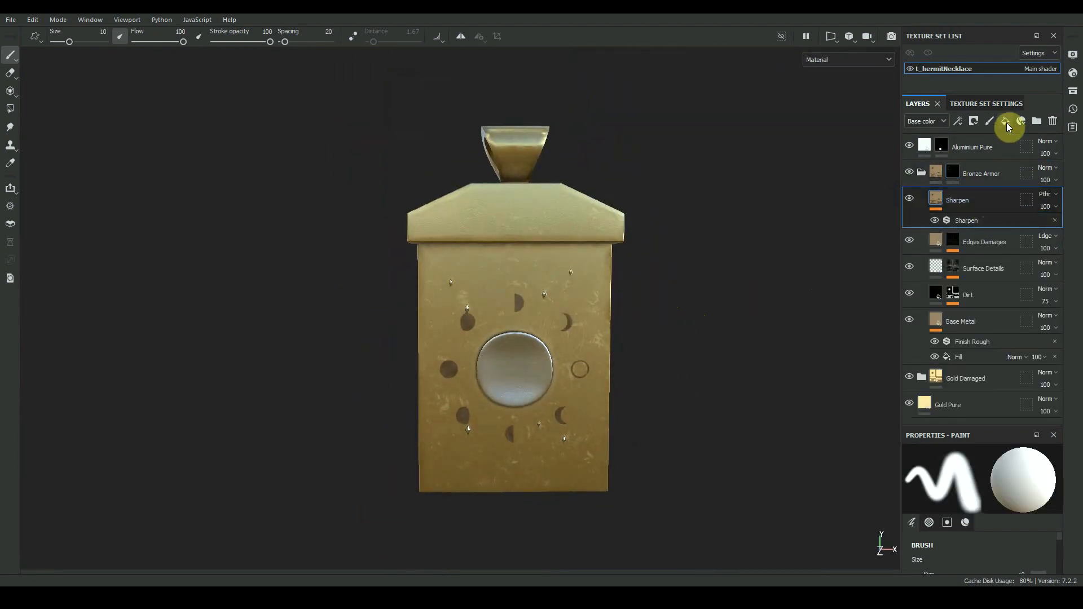
click(1005, 121)
click(936, 482)
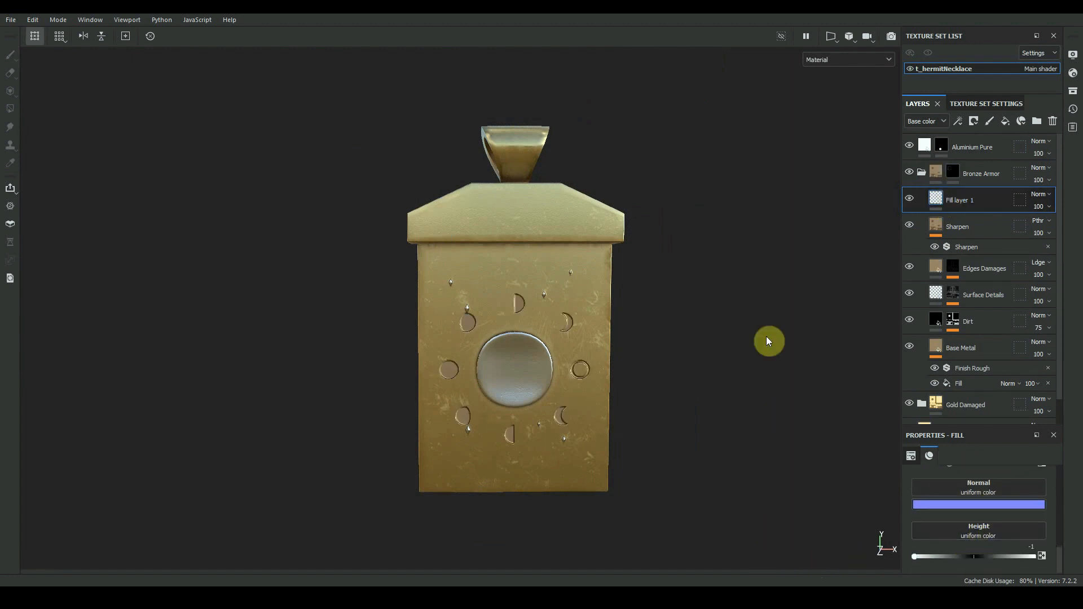
alt+right_drag(731, 377, 713, 434)
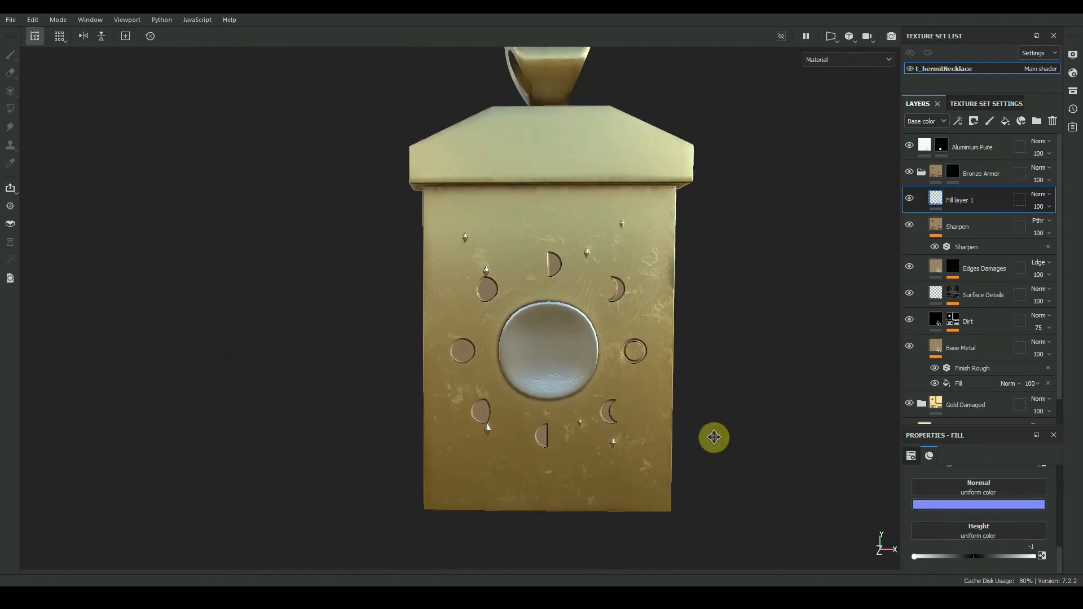
alt+drag(713, 435, 871, 279)
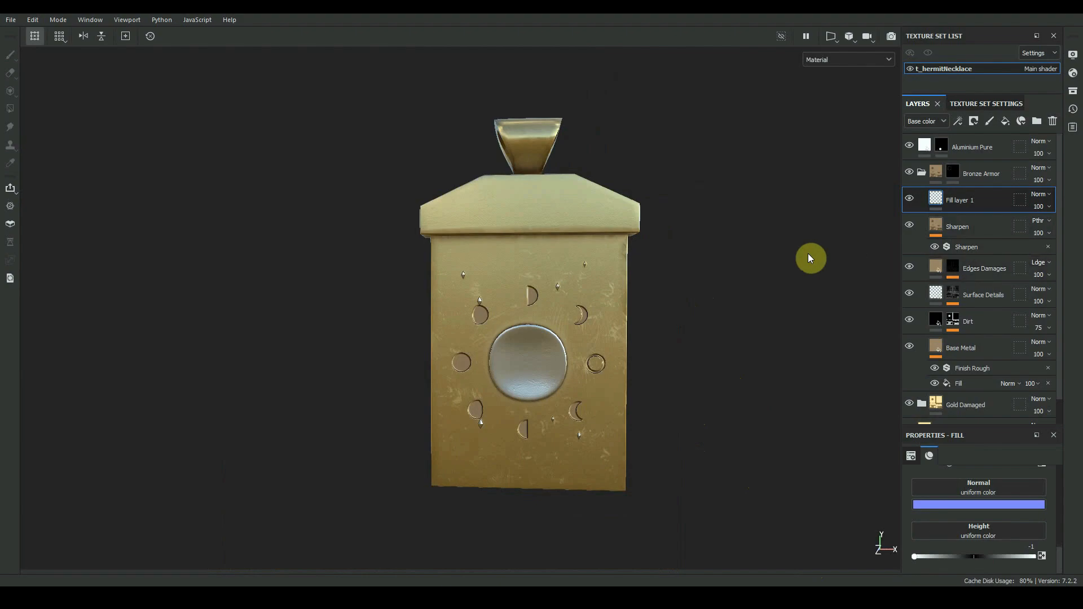